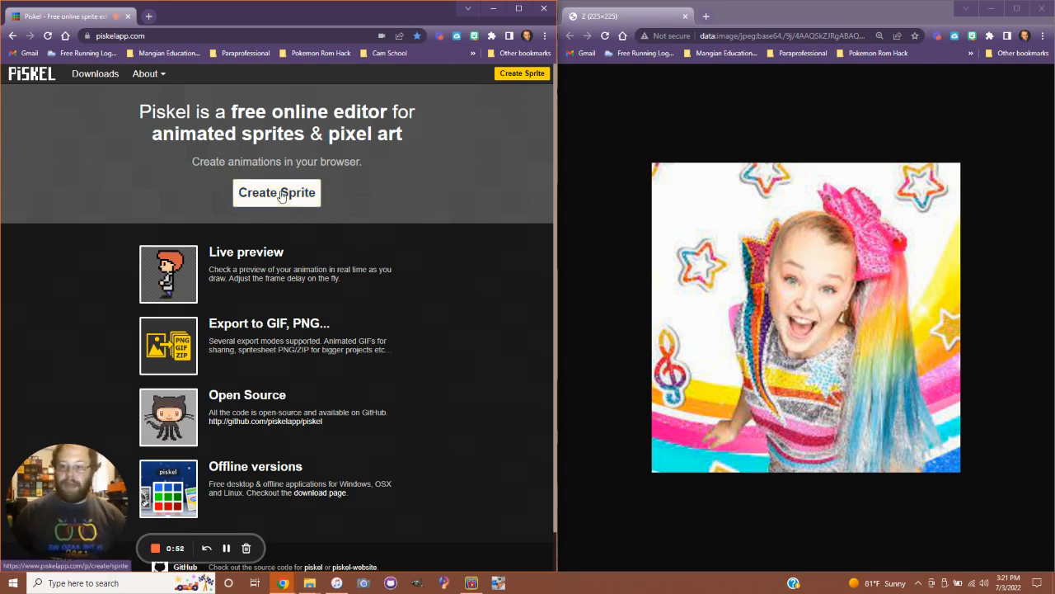
Create a new sprite and resize its canvas to 200 by 200 px with the aspect ratio maintained
{"action": "left_click", "coordinate": [281, 195]}
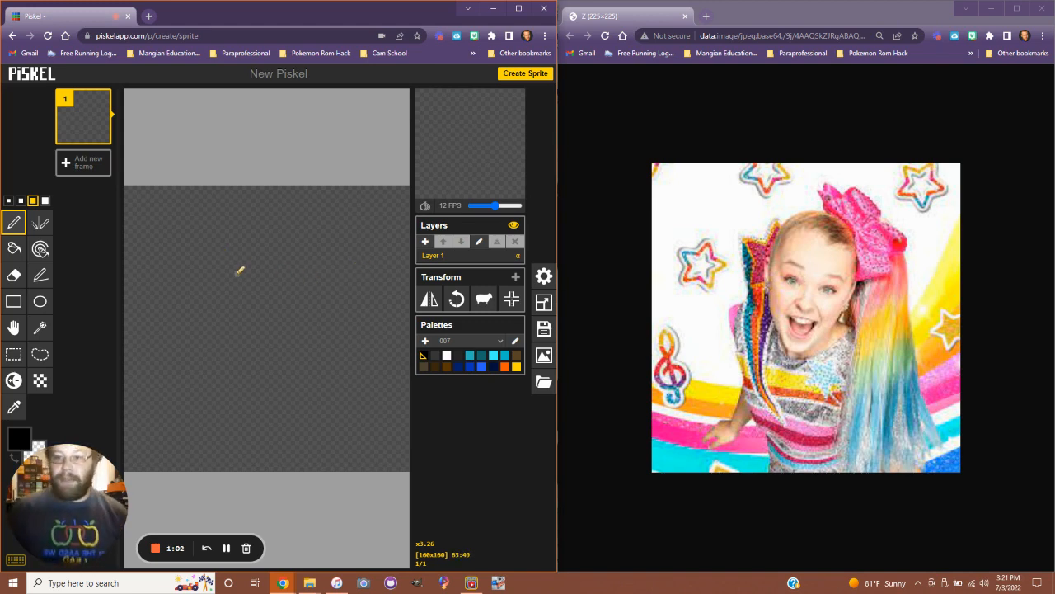
{"action": "left_click", "coordinate": [543, 305]}
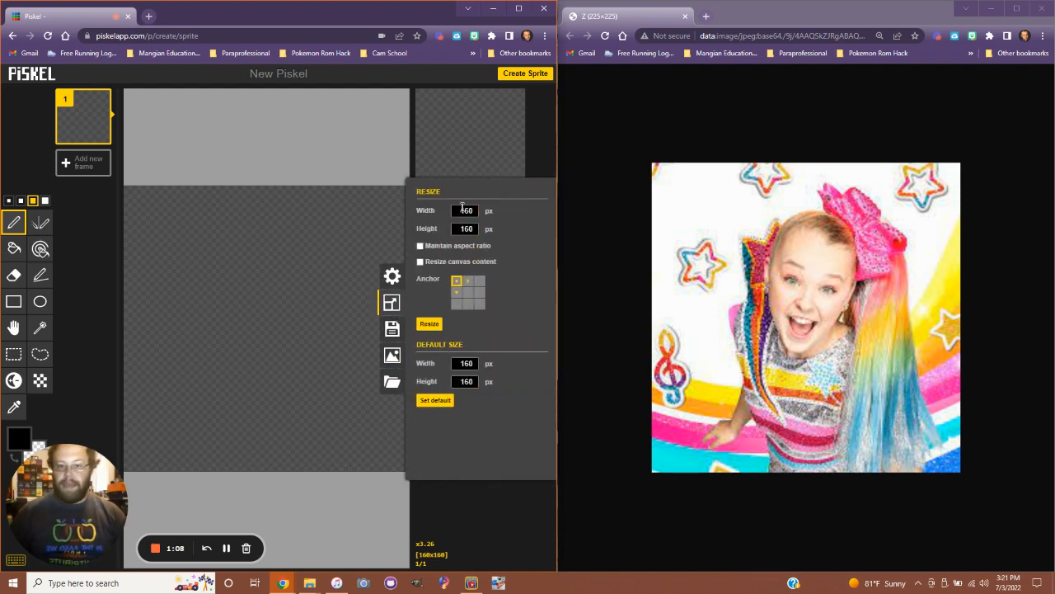
{"action": "left_click_drag", "start_coordinate": [459, 212], "coordinate": [476, 212]}
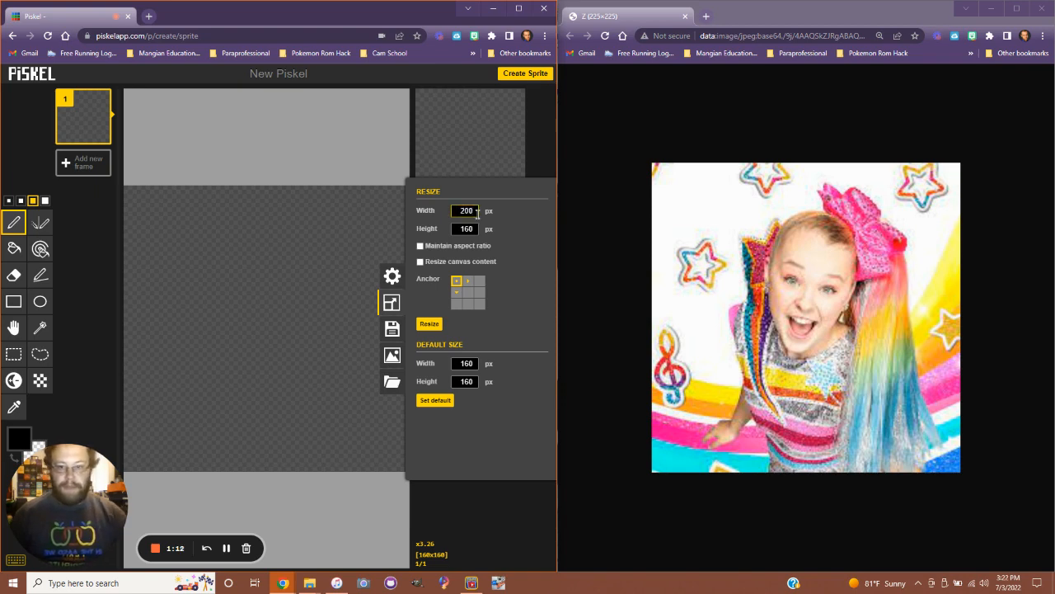
{"action": "type", "text": "200"}
{"action": "left_click", "coordinate": [422, 246]}
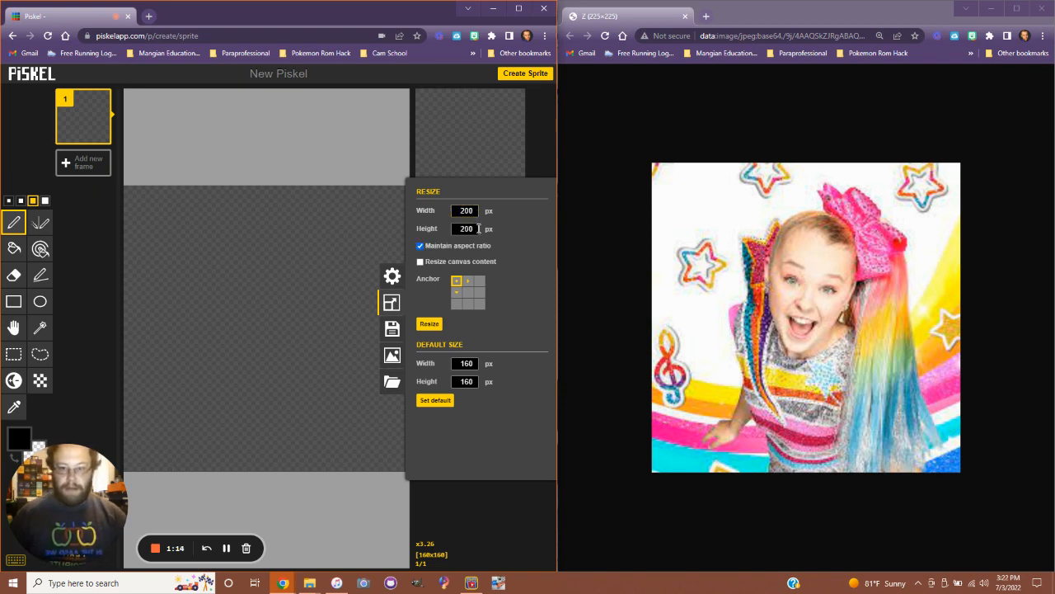
{"action": "left_click", "coordinate": [438, 401]}
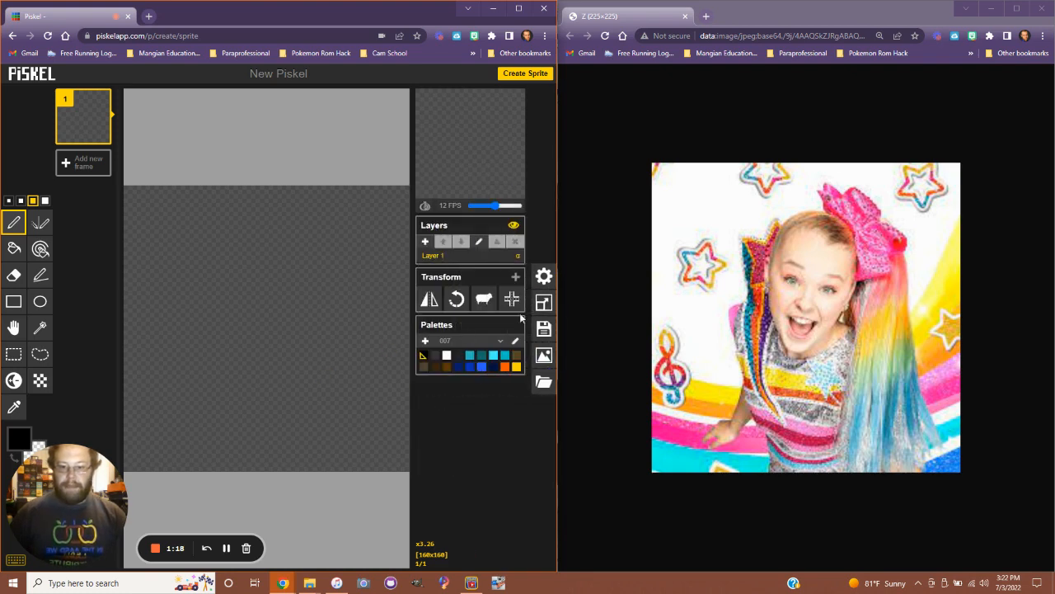
{"action": "left_click", "coordinate": [543, 303]}
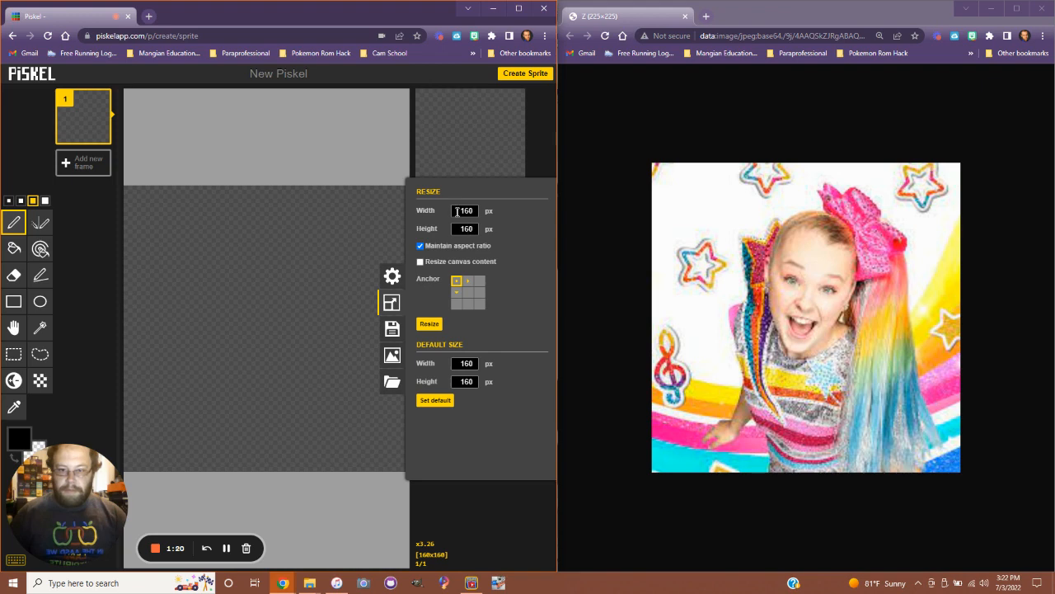
{"action": "left_click_drag", "start_coordinate": [458, 211], "coordinate": [474, 212]}
{"action": "type", "text": "200"}
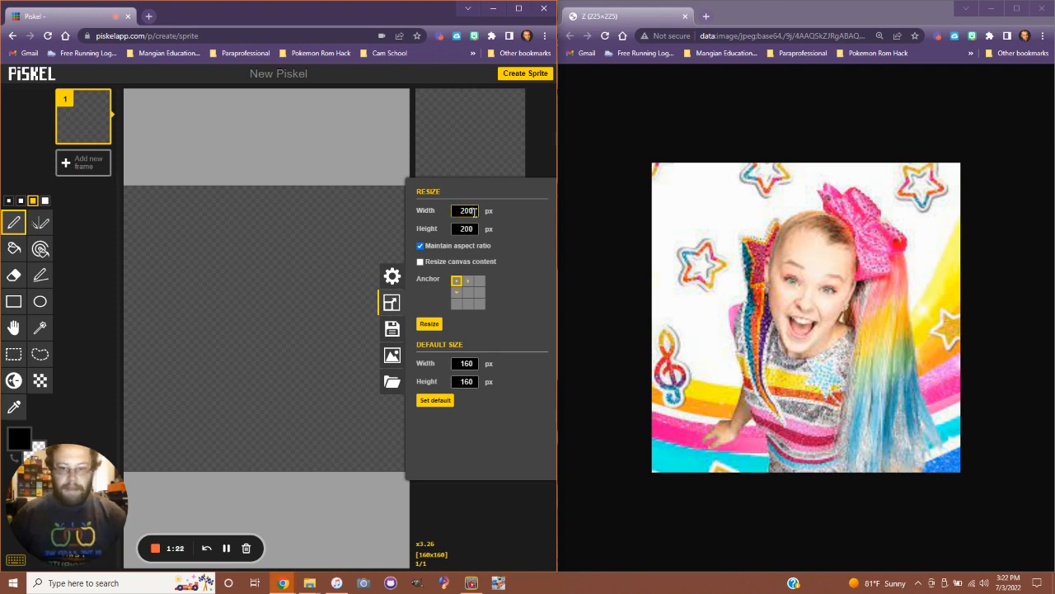
{"action": "left_click", "coordinate": [429, 324]}
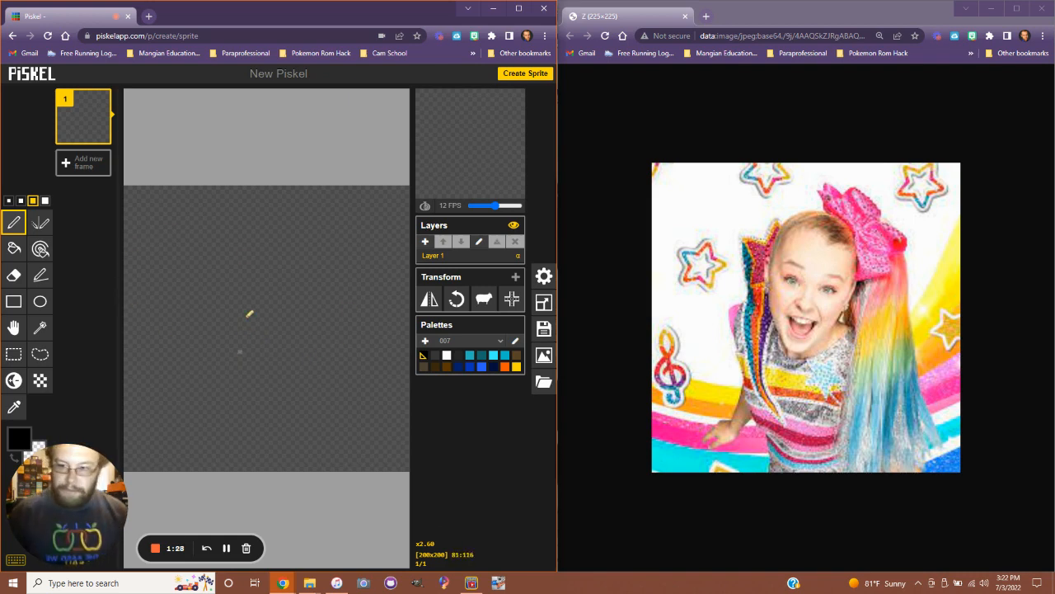
Start a new colour palette and name it "Jo Jo"
{"action": "left_click", "coordinate": [426, 343]}
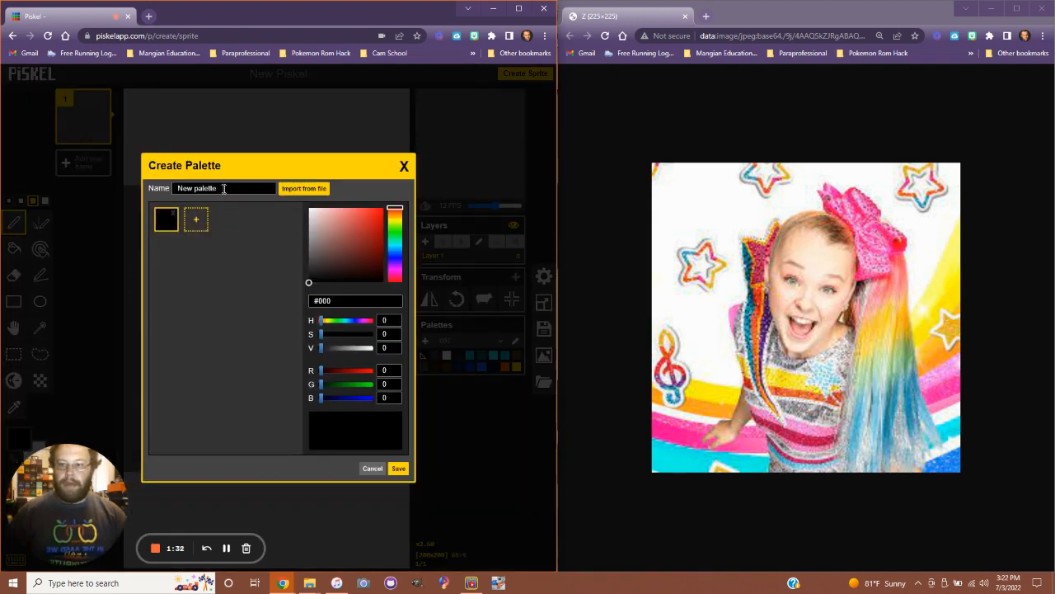
{"action": "left_click_drag", "start_coordinate": [223, 188], "coordinate": [173, 185]}
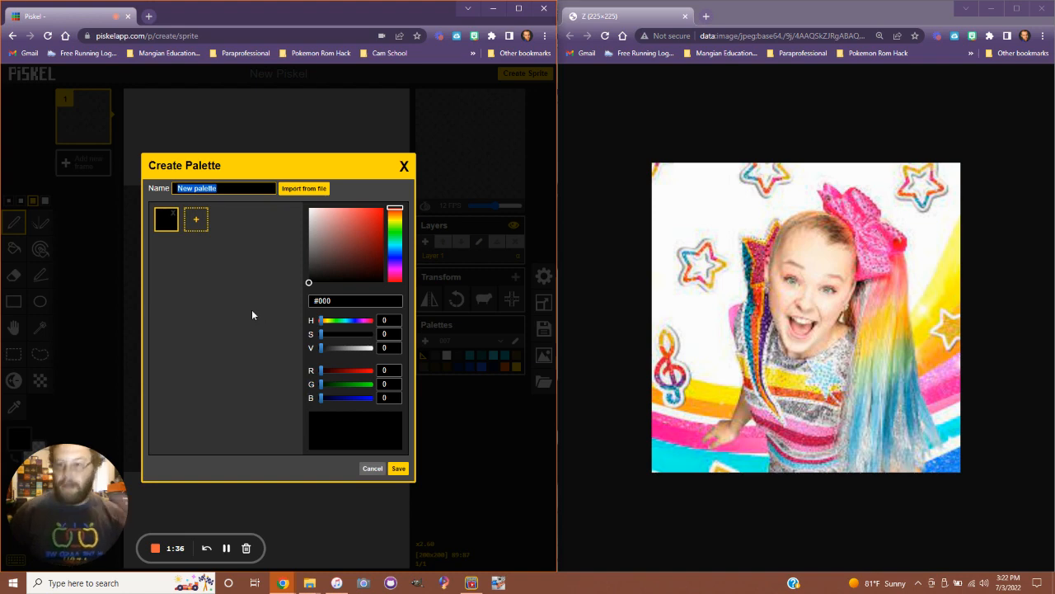
{"action": "type", "text": "Jo Jo"}
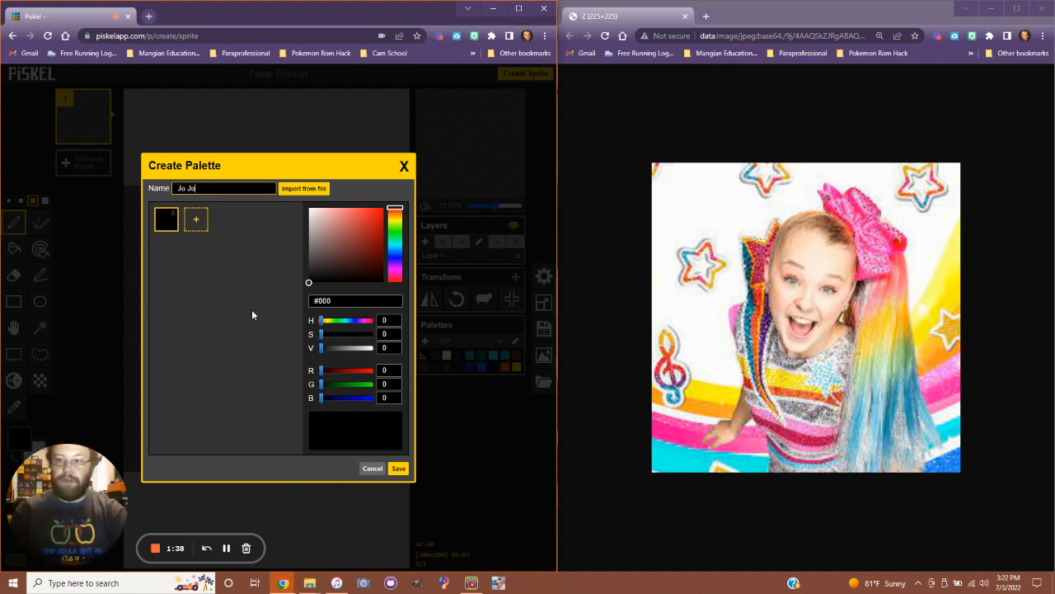
Add a white #FFF swatch and a dark grey #575757 swatch to the palette after the black one
{"action": "left_click", "coordinate": [198, 225]}
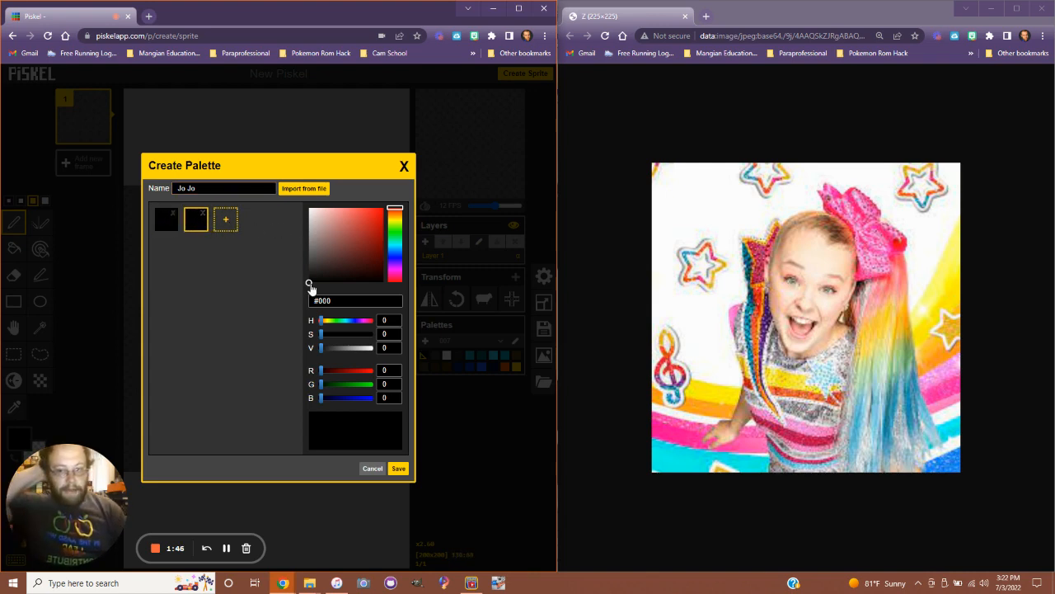
{"action": "left_click_drag", "start_coordinate": [310, 284], "coordinate": [295, 203]}
{"action": "left_click", "coordinate": [225, 221]}
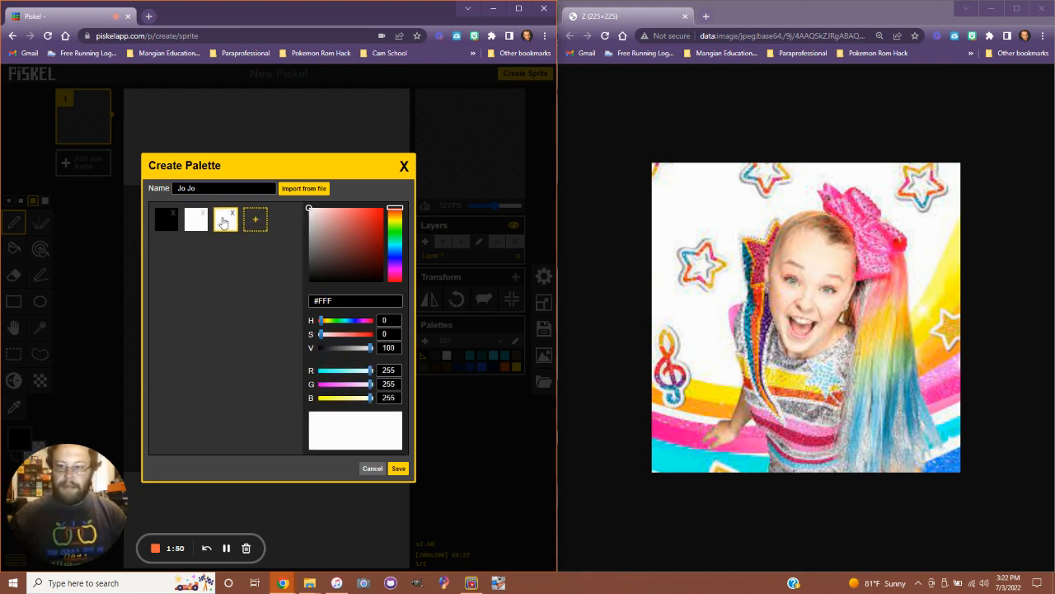
{"action": "left_click_drag", "start_coordinate": [310, 212], "coordinate": [300, 259]}
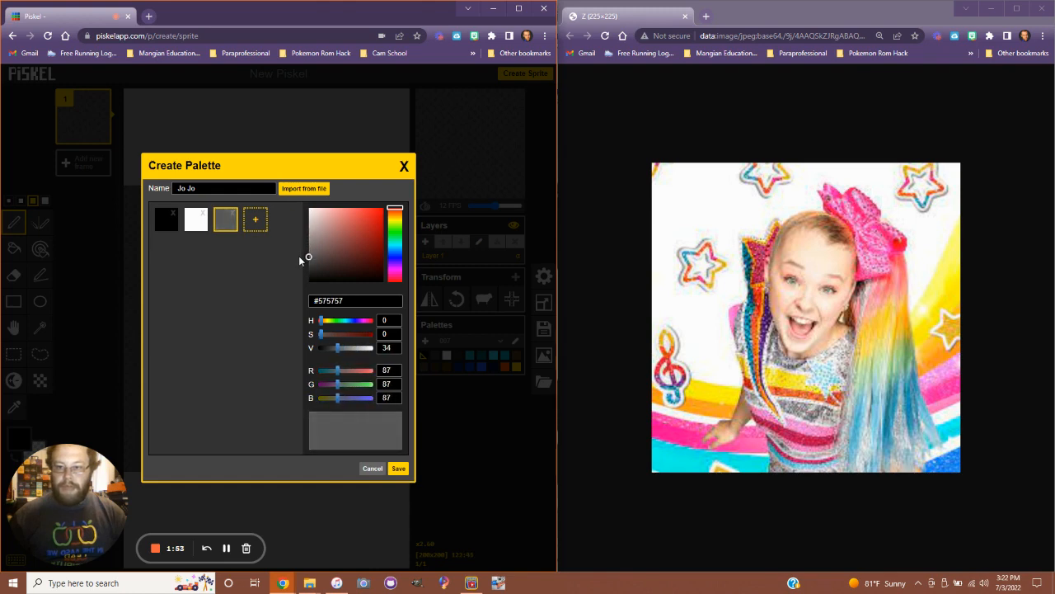
Add a pink #F880C2 swatch and a purple #D134FC swatch to the palette
{"action": "left_click", "coordinate": [257, 224]}
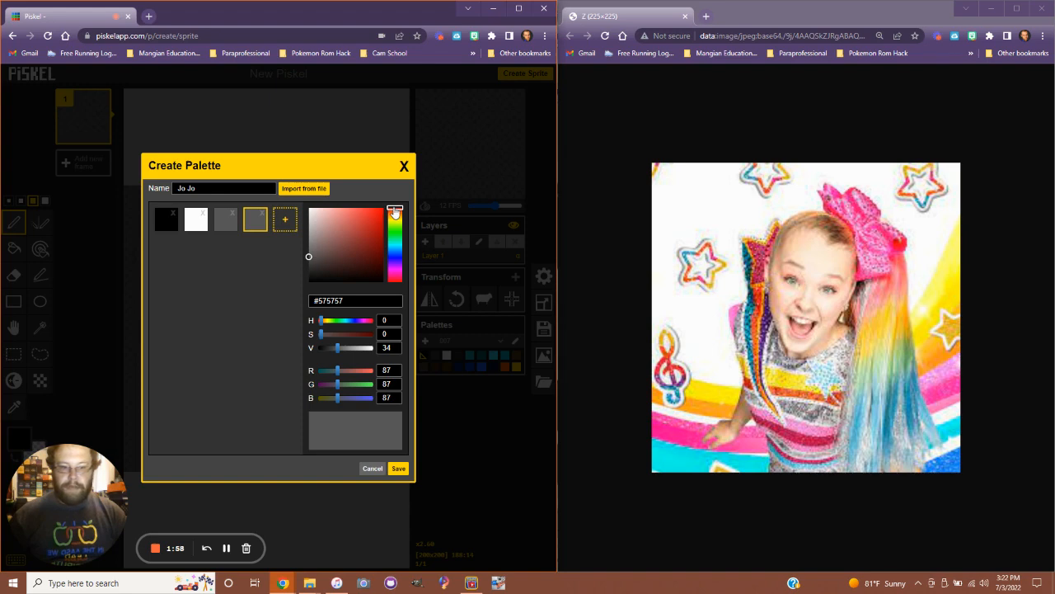
{"action": "left_click_drag", "start_coordinate": [395, 213], "coordinate": [399, 280]}
{"action": "left_click_drag", "start_coordinate": [306, 260], "coordinate": [345, 209]}
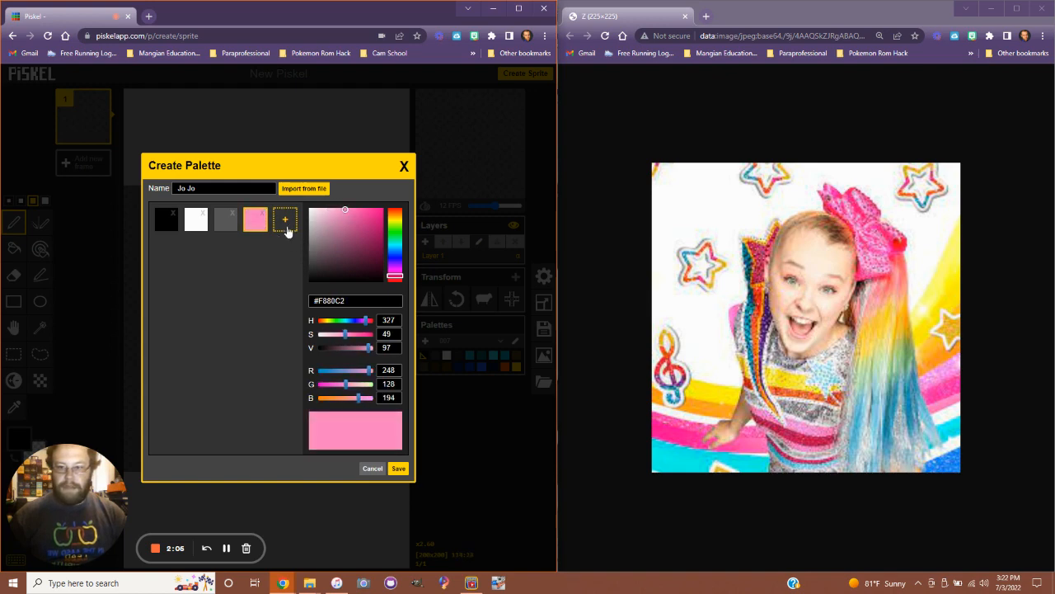
{"action": "left_click", "coordinate": [285, 218]}
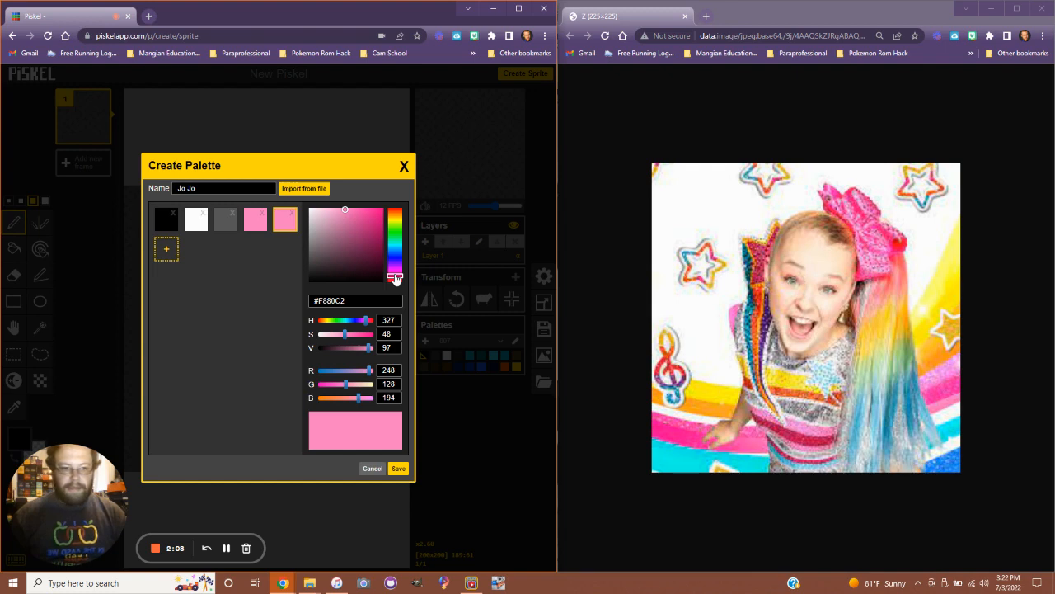
{"action": "left_click_drag", "start_coordinate": [396, 279], "coordinate": [396, 272]}
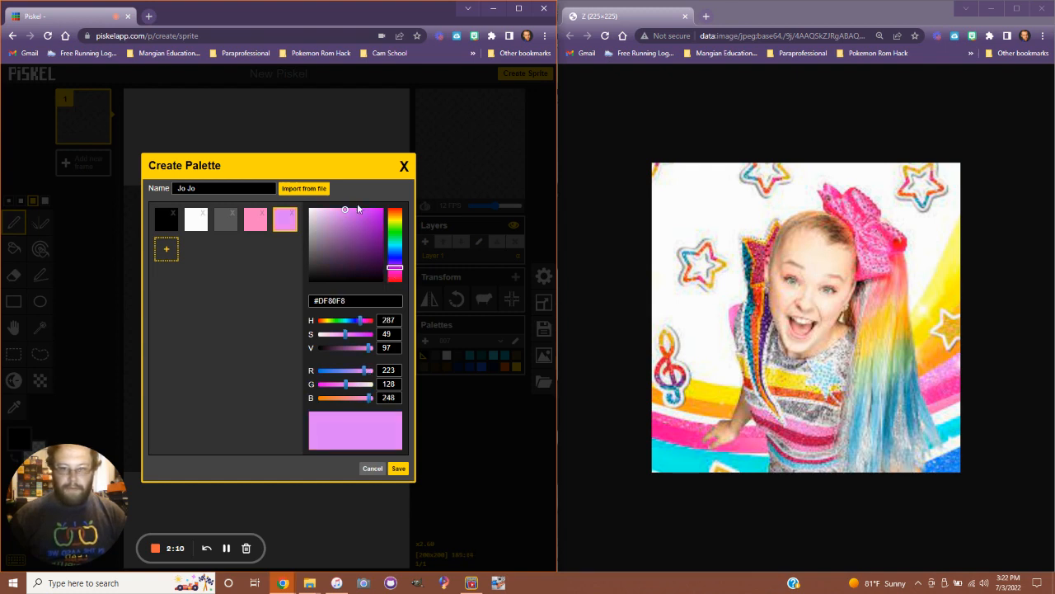
{"action": "left_click_drag", "start_coordinate": [345, 210], "coordinate": [368, 208]}
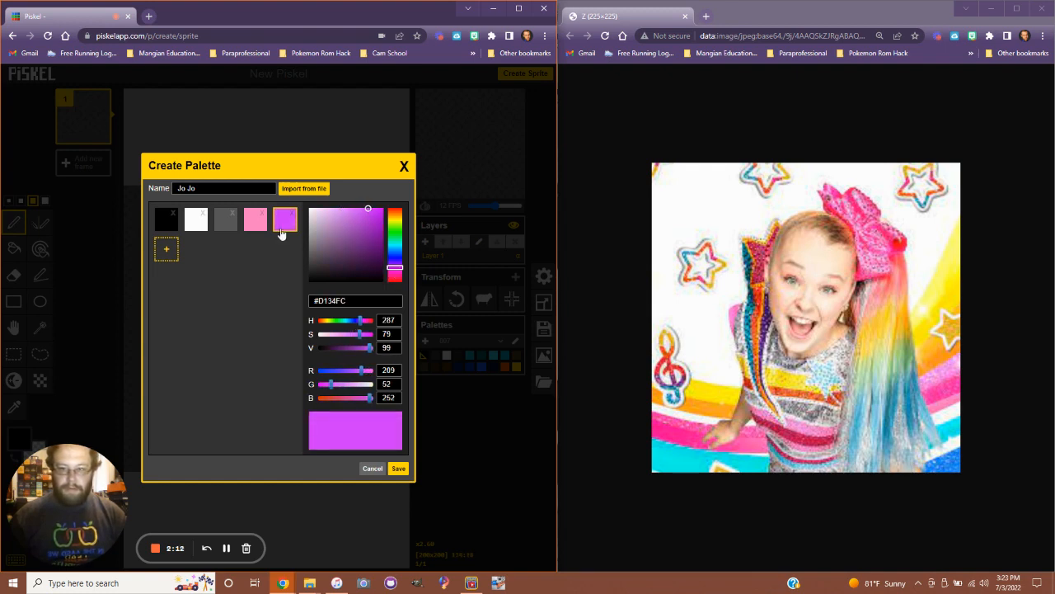
Add blue #34B1FC, green, yellow-green, orange and red #F11 swatches to the palette and save it
{"action": "left_click", "coordinate": [165, 251]}
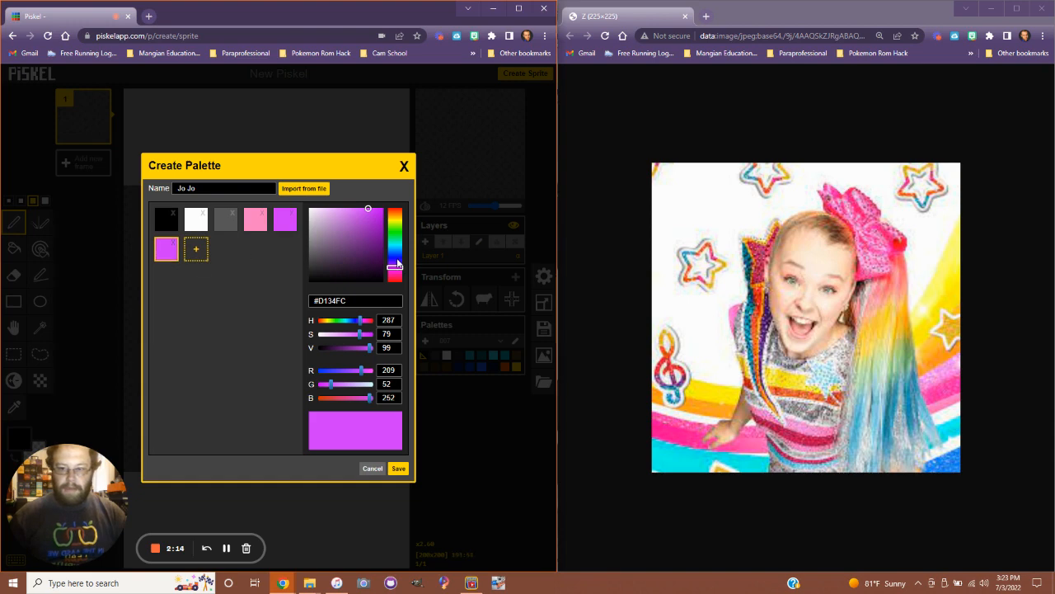
{"action": "left_click_drag", "start_coordinate": [395, 268], "coordinate": [395, 249]}
{"action": "left_click", "coordinate": [192, 253]}
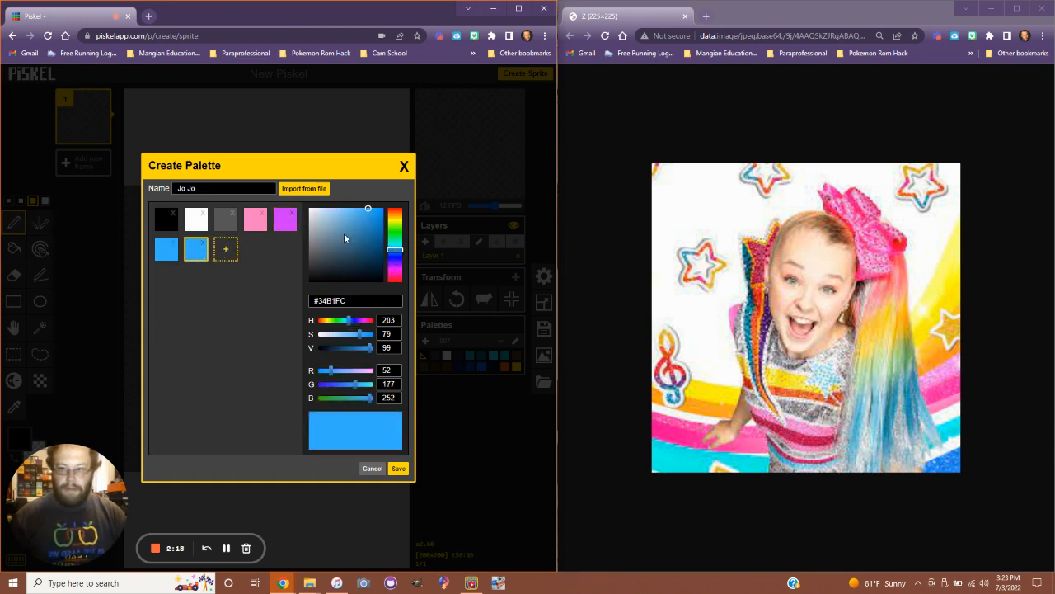
{"action": "mouse_move", "coordinate": [400, 253]}
{"action": "left_mouse_down"}
{"action": "mouse_move", "coordinate": [401, 238]}
{"action": "mouse_move", "coordinate": [372, 212]}
{"action": "mouse_move", "coordinate": [394, 239]}
{"action": "mouse_move", "coordinate": [394, 224]}
{"action": "mouse_move", "coordinate": [355, 211]}
{"action": "mouse_move", "coordinate": [394, 221]}
{"action": "mouse_move", "coordinate": [370, 212]}
{"action": "mouse_move", "coordinate": [395, 209]}
{"action": "left_mouse_up"}
{"action": "left_click", "coordinate": [225, 249]}
{"action": "left_click", "coordinate": [377, 213]}
{"action": "left_click", "coordinate": [265, 253]}
{"action": "left_click", "coordinate": [295, 251]}
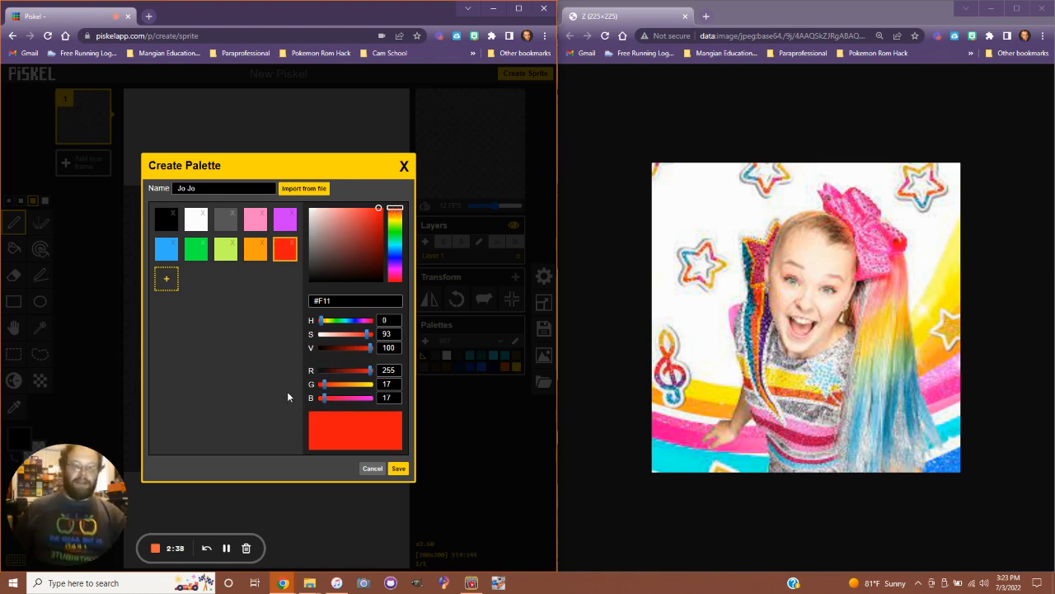
{"action": "left_click", "coordinate": [398, 469]}
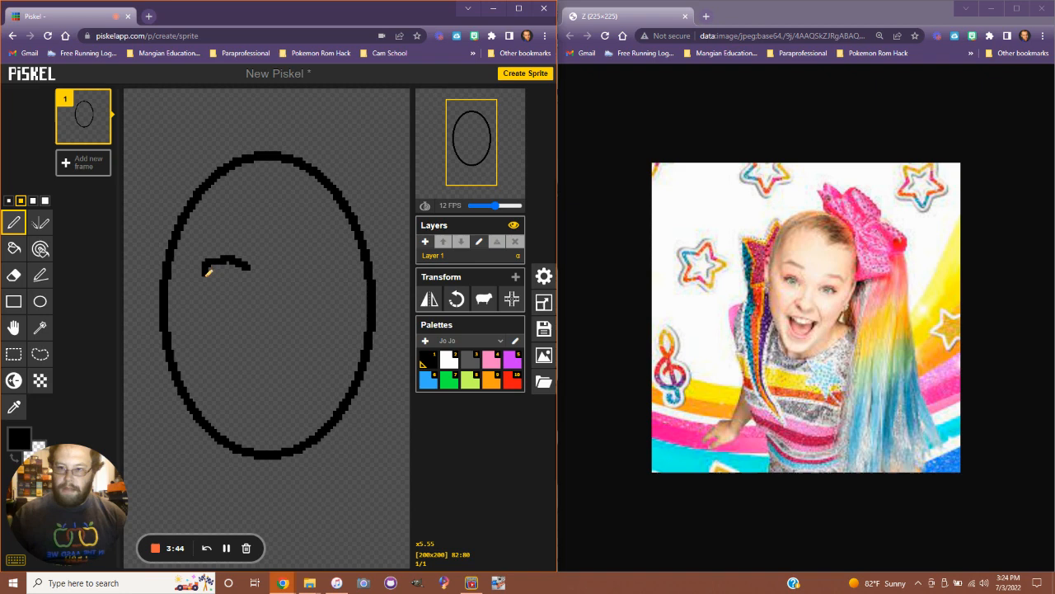
Draw a small black oval eye outline in the upper left part of the face oval
{"action": "mouse_move", "coordinate": [206, 265]}
{"action": "left_mouse_down"}
{"action": "mouse_move", "coordinate": [221, 288]}
{"action": "mouse_move", "coordinate": [246, 287]}
{"action": "mouse_move", "coordinate": [253, 272]}
{"action": "left_mouse_up"}
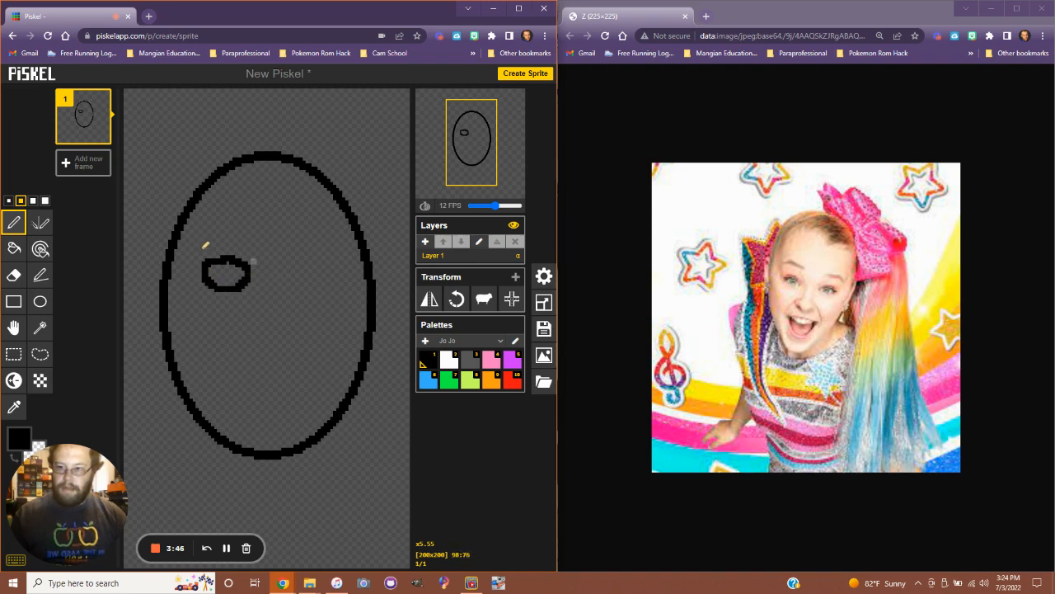
{"action": "left_click", "coordinate": [44, 224]}
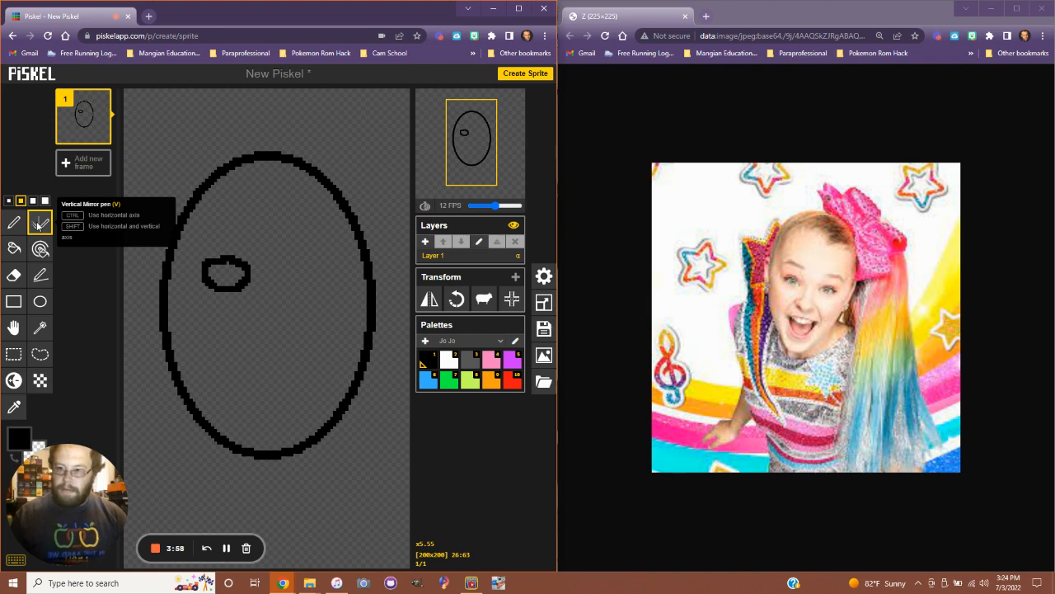
{"action": "left_click_drag", "start_coordinate": [282, 267], "coordinate": [287, 264]}
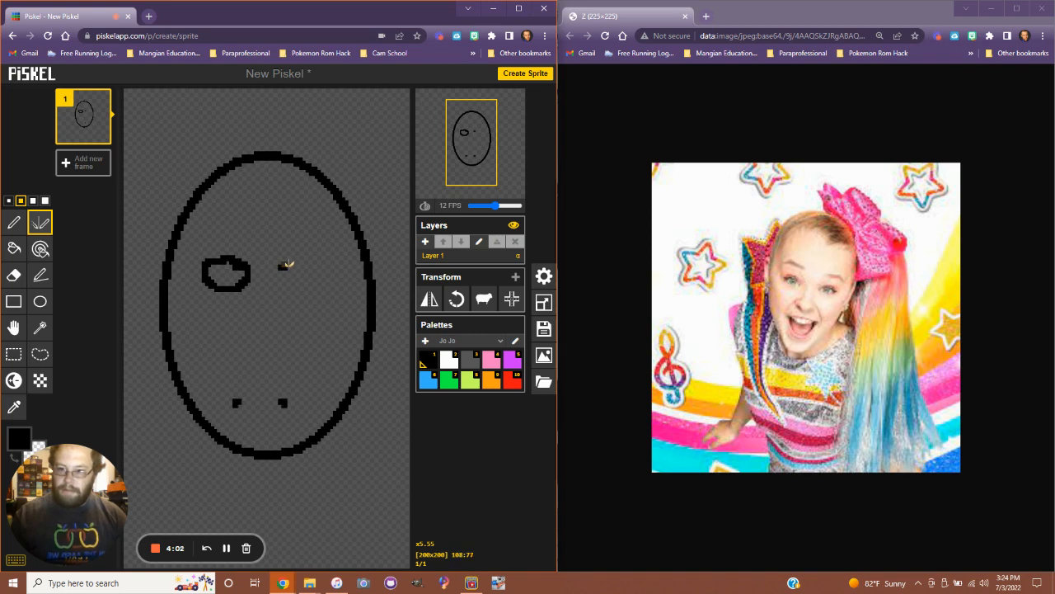
{"action": "key", "text": "ctrl+z"}
{"action": "left_click", "coordinate": [13, 222]}
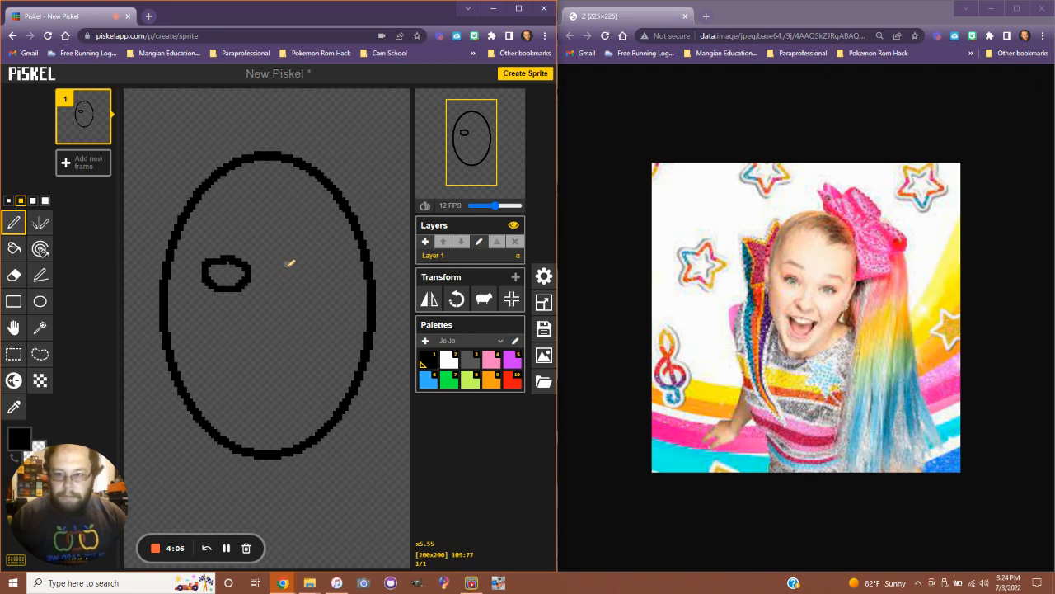
Draw the second eye's black outline on the face's right side and a rounded, open-topped nose outline below and between the eyes
{"action": "mouse_move", "coordinate": [295, 262]}
{"action": "left_mouse_down"}
{"action": "mouse_move", "coordinate": [334, 267]}
{"action": "mouse_move", "coordinate": [317, 283]}
{"action": "mouse_move", "coordinate": [282, 283]}
{"action": "mouse_move", "coordinate": [284, 265]}
{"action": "left_mouse_up"}
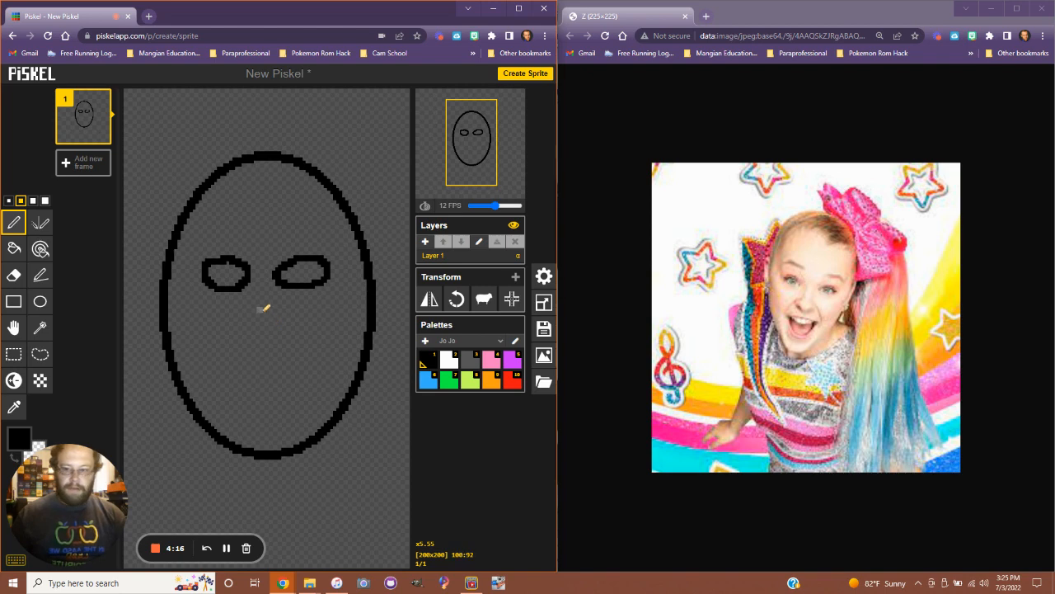
{"action": "mouse_move", "coordinate": [254, 307]}
{"action": "left_mouse_down"}
{"action": "mouse_move", "coordinate": [270, 329]}
{"action": "mouse_move", "coordinate": [276, 310]}
{"action": "left_mouse_up"}
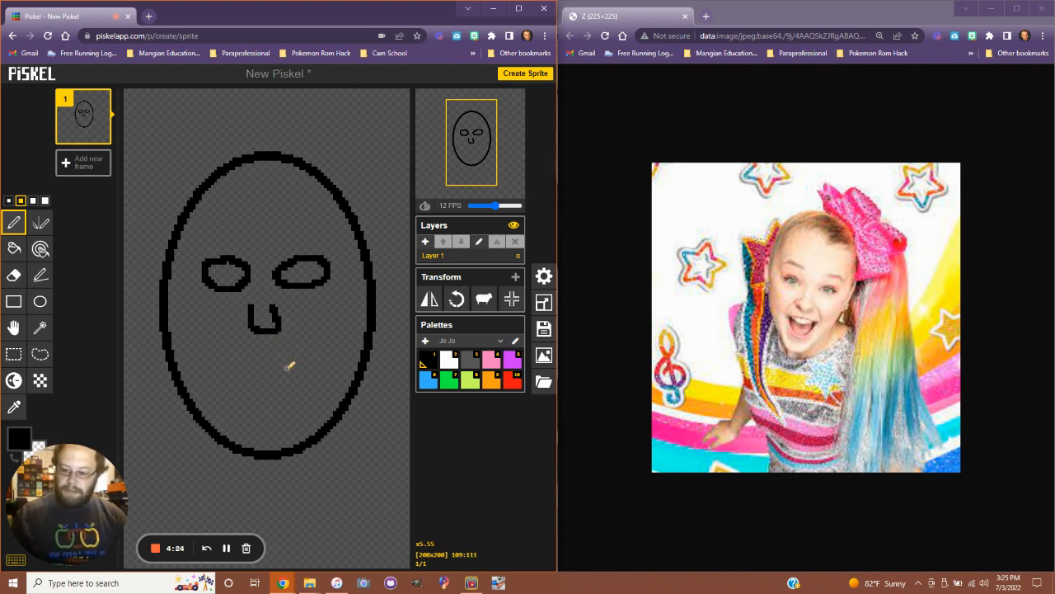
{"action": "key", "text": "ctrl+z"}
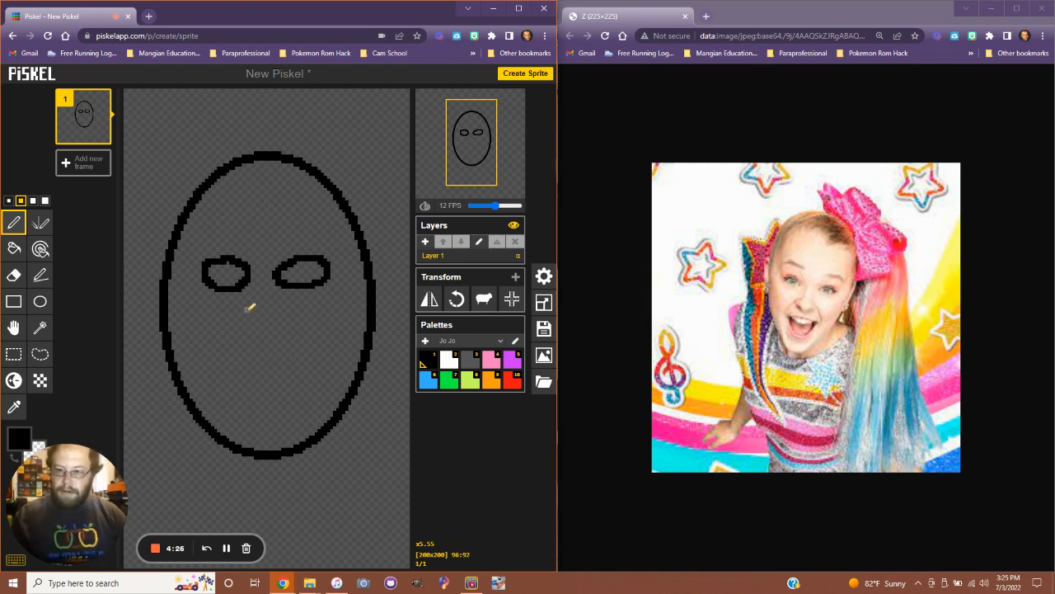
{"action": "mouse_move", "coordinate": [250, 307]}
{"action": "left_mouse_down"}
{"action": "mouse_move", "coordinate": [242, 334]}
{"action": "mouse_move", "coordinate": [262, 345]}
{"action": "mouse_move", "coordinate": [276, 306]}
{"action": "left_mouse_up"}
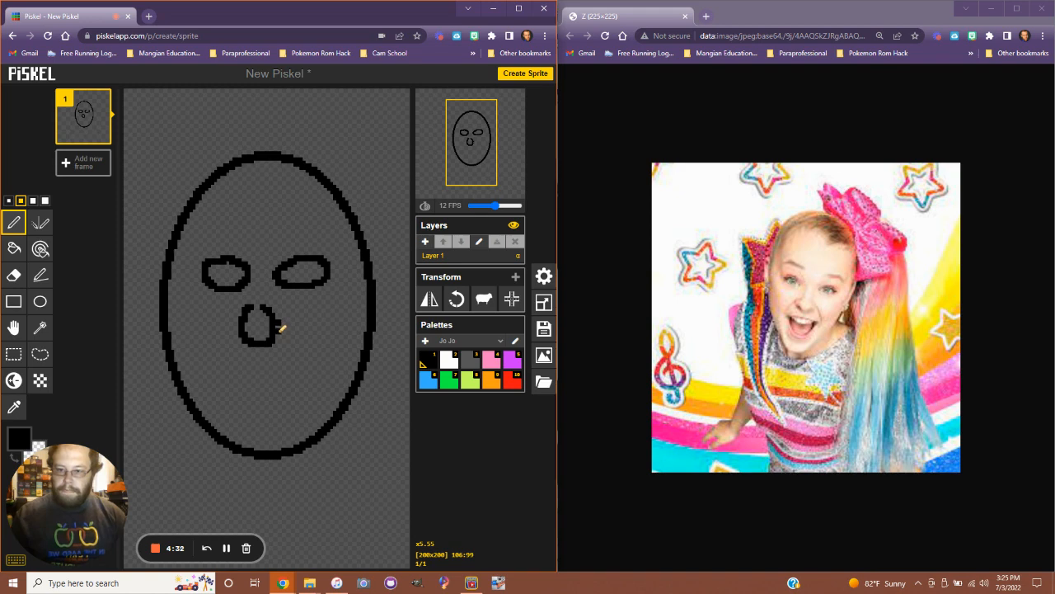
Erase the right side of the nose outline and redraw it in black with a rounder curve
{"action": "left_click", "coordinate": [13, 274]}
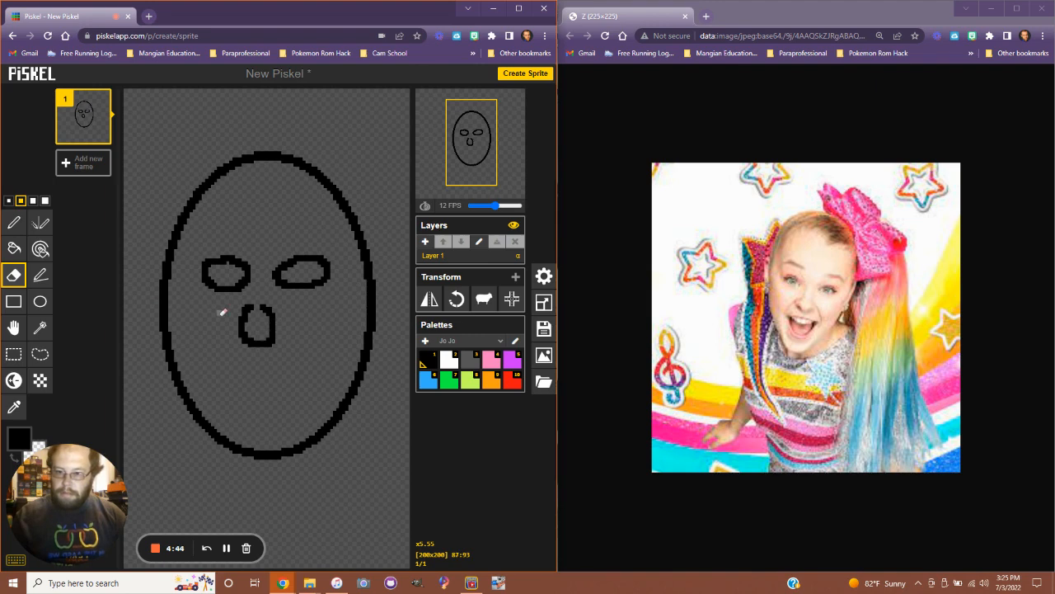
{"action": "left_click_drag", "start_coordinate": [276, 314], "coordinate": [276, 327]}
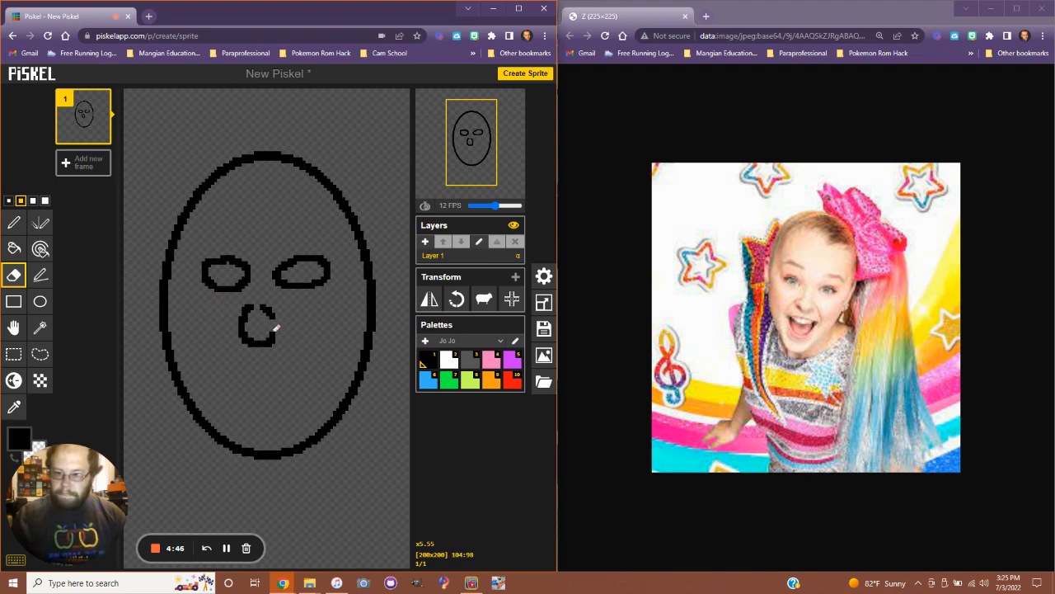
{"action": "left_click", "coordinate": [14, 221]}
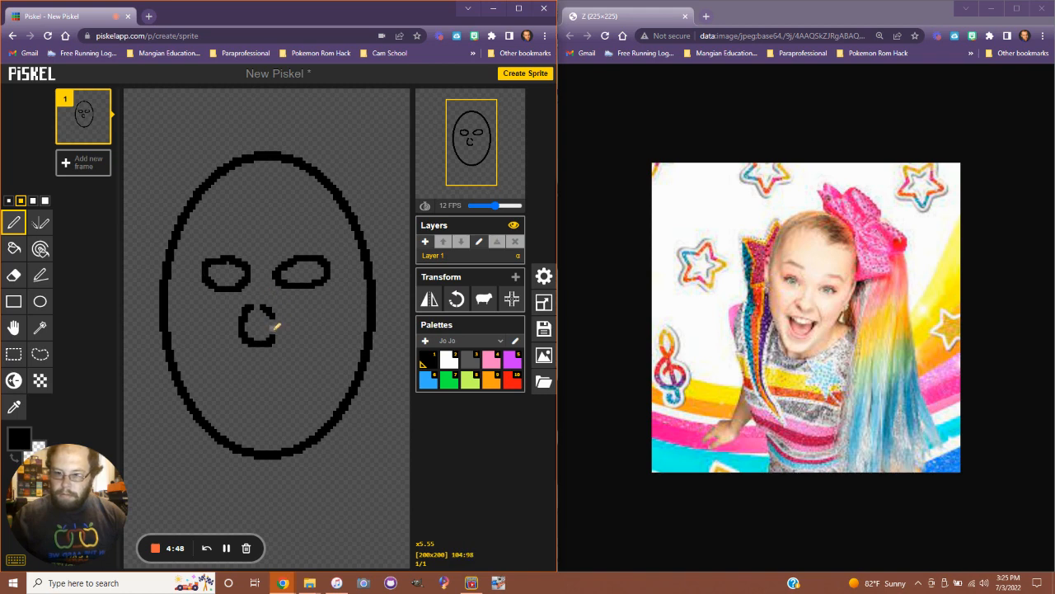
{"action": "left_click_drag", "start_coordinate": [276, 330], "coordinate": [273, 315]}
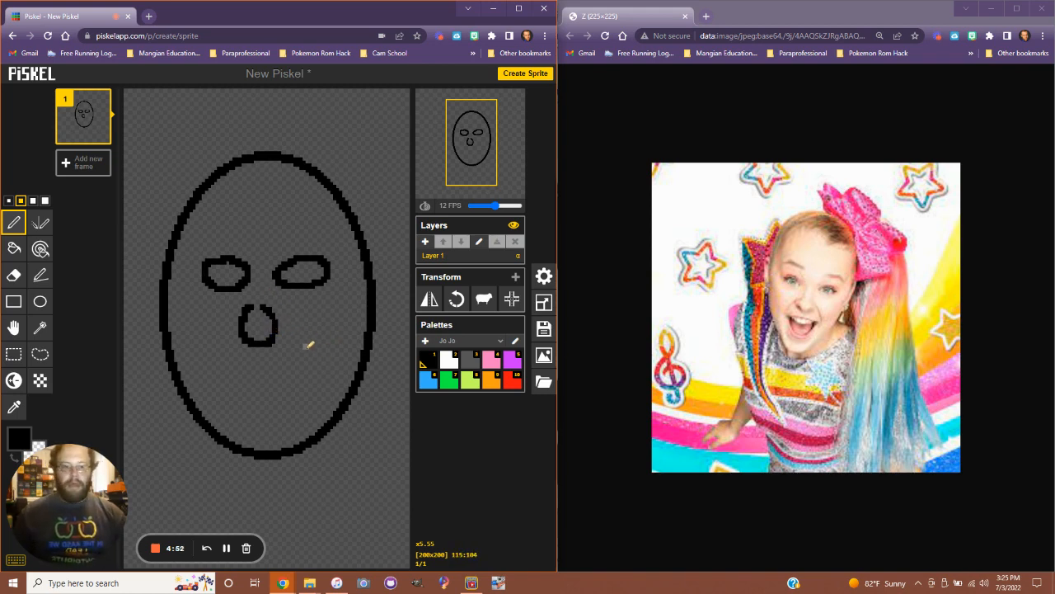
Draw a wide black oval mouth outline below the nose and a looped bow outline on the upper right of the head
{"action": "left_click", "coordinate": [220, 374]}
{"action": "mouse_move", "coordinate": [224, 375]}
{"action": "left_mouse_down"}
{"action": "mouse_move", "coordinate": [266, 363]}
{"action": "mouse_move", "coordinate": [305, 382]}
{"action": "mouse_move", "coordinate": [299, 403]}
{"action": "mouse_move", "coordinate": [270, 411]}
{"action": "mouse_move", "coordinate": [241, 404]}
{"action": "mouse_move", "coordinate": [217, 375]}
{"action": "left_mouse_up"}
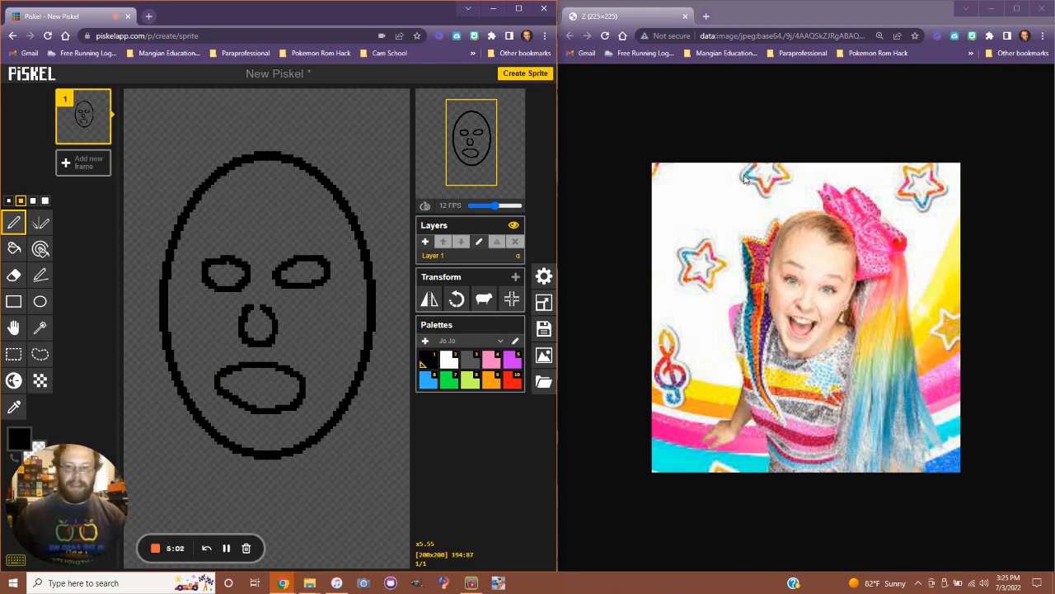
{"action": "scroll", "coordinate": [334, 262], "scroll_direction": "down", "scroll_amount": 2}
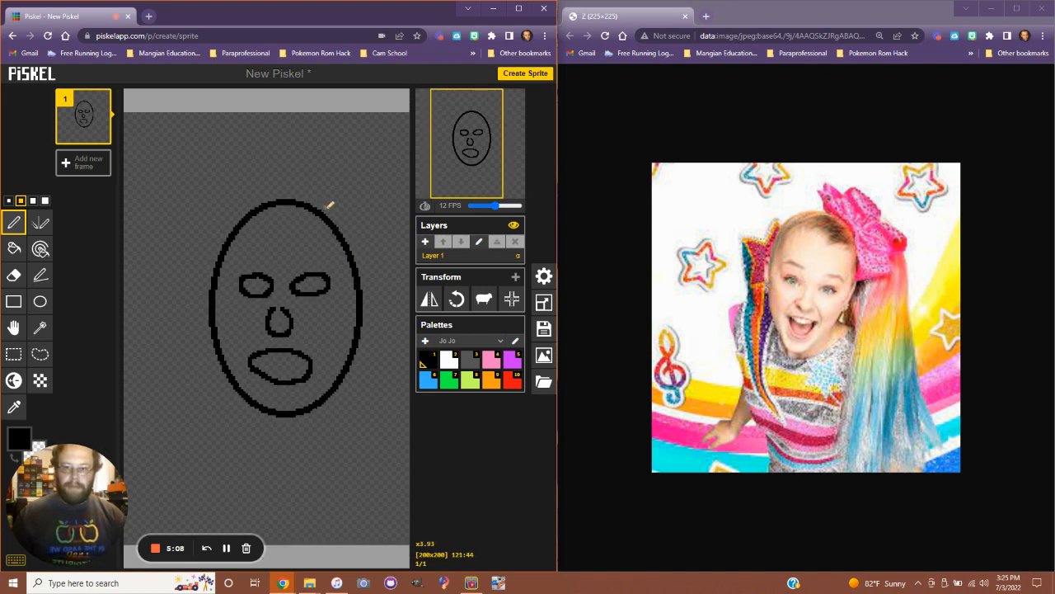
{"action": "mouse_move", "coordinate": [328, 211]}
{"action": "left_mouse_down"}
{"action": "mouse_move", "coordinate": [322, 201]}
{"action": "mouse_move", "coordinate": [348, 193]}
{"action": "mouse_move", "coordinate": [355, 212]}
{"action": "mouse_move", "coordinate": [338, 222]}
{"action": "mouse_move", "coordinate": [353, 162]}
{"action": "mouse_move", "coordinate": [334, 148]}
{"action": "mouse_move", "coordinate": [314, 152]}
{"action": "mouse_move", "coordinate": [330, 184]}
{"action": "mouse_move", "coordinate": [317, 163]}
{"action": "mouse_move", "coordinate": [290, 158]}
{"action": "mouse_move", "coordinate": [286, 175]}
{"action": "mouse_move", "coordinate": [310, 200]}
{"action": "mouse_move", "coordinate": [384, 206]}
{"action": "mouse_move", "coordinate": [388, 226]}
{"action": "mouse_move", "coordinate": [363, 231]}
{"action": "mouse_move", "coordinate": [352, 219]}
{"action": "mouse_move", "coordinate": [368, 243]}
{"action": "mouse_move", "coordinate": [357, 251]}
{"action": "left_mouse_up"}
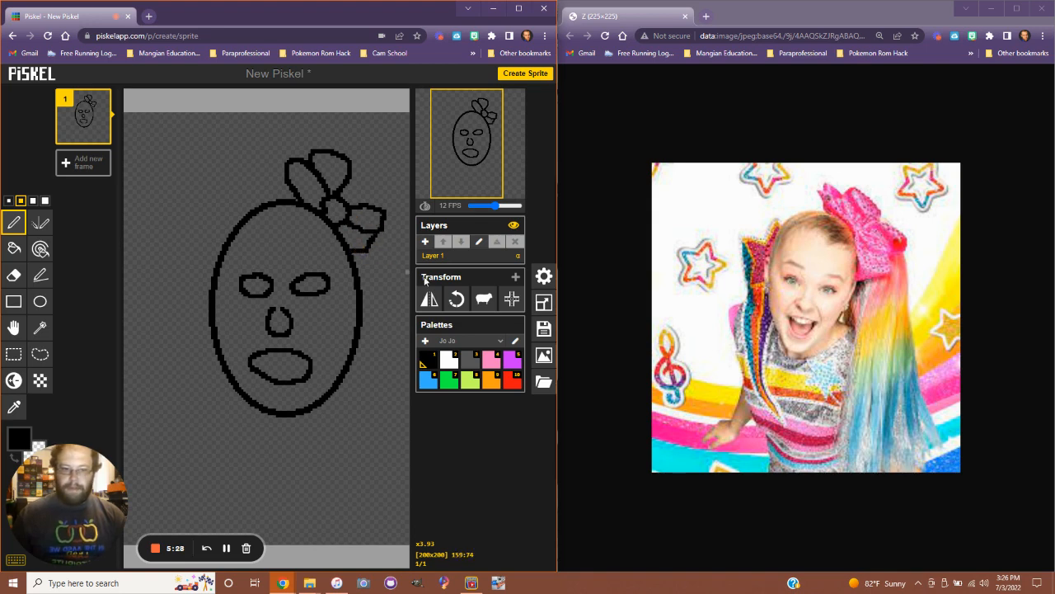
Draw a long black ponytail outline flaring downward from the bow along the right side of the face
{"action": "scroll", "coordinate": [353, 264], "scroll_direction": "down", "scroll_amount": 3}
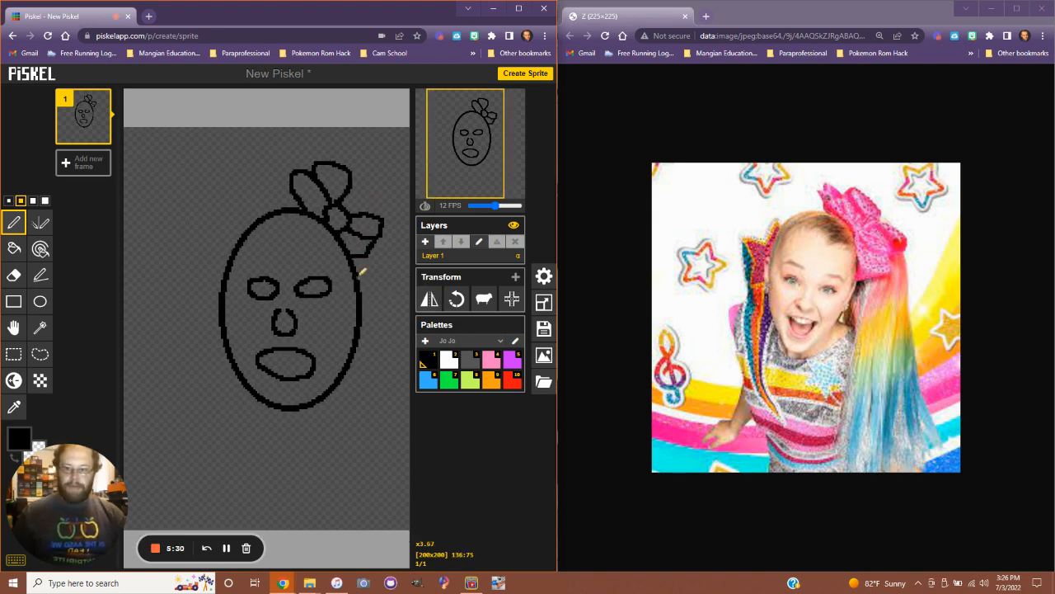
{"action": "scroll", "coordinate": [364, 277], "scroll_direction": "down", "scroll_amount": 1}
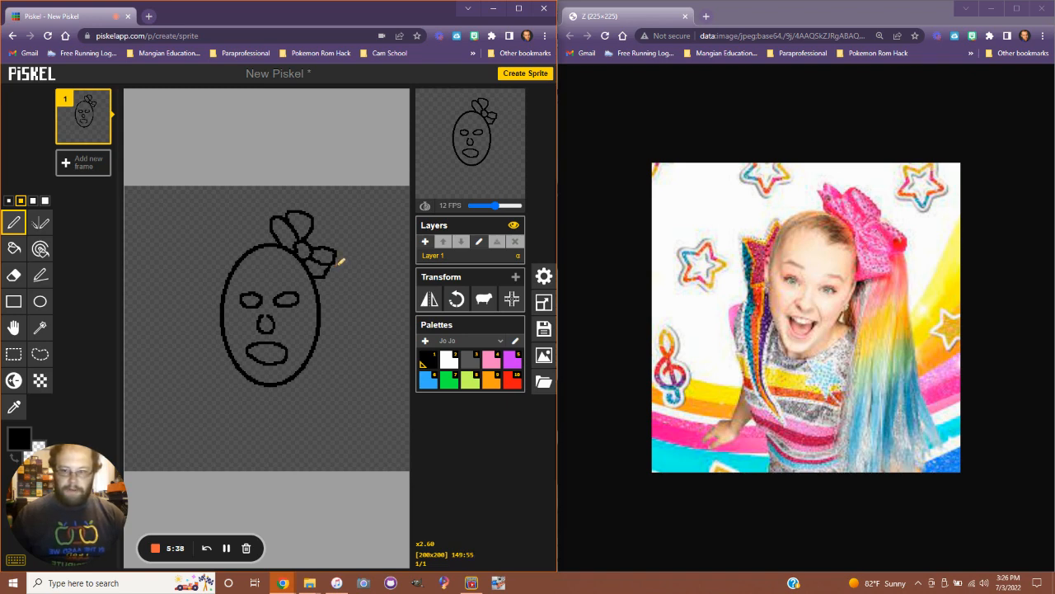
{"action": "mouse_move", "coordinate": [341, 266]}
{"action": "left_mouse_down"}
{"action": "mouse_move", "coordinate": [360, 379]}
{"action": "mouse_move", "coordinate": [380, 410]}
{"action": "mouse_move", "coordinate": [369, 420]}
{"action": "mouse_move", "coordinate": [316, 425]}
{"action": "mouse_move", "coordinate": [330, 369]}
{"action": "mouse_move", "coordinate": [322, 303]}
{"action": "left_mouse_up"}
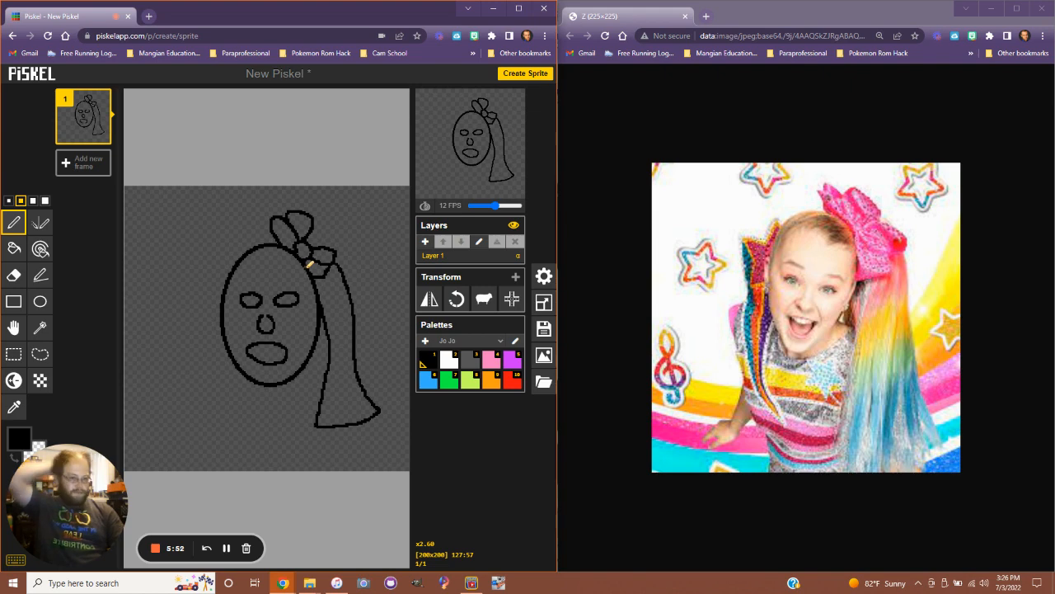
Draw a small black square pupil in the centre of each eye
{"action": "scroll", "coordinate": [286, 304], "scroll_direction": "up", "scroll_amount": 5}
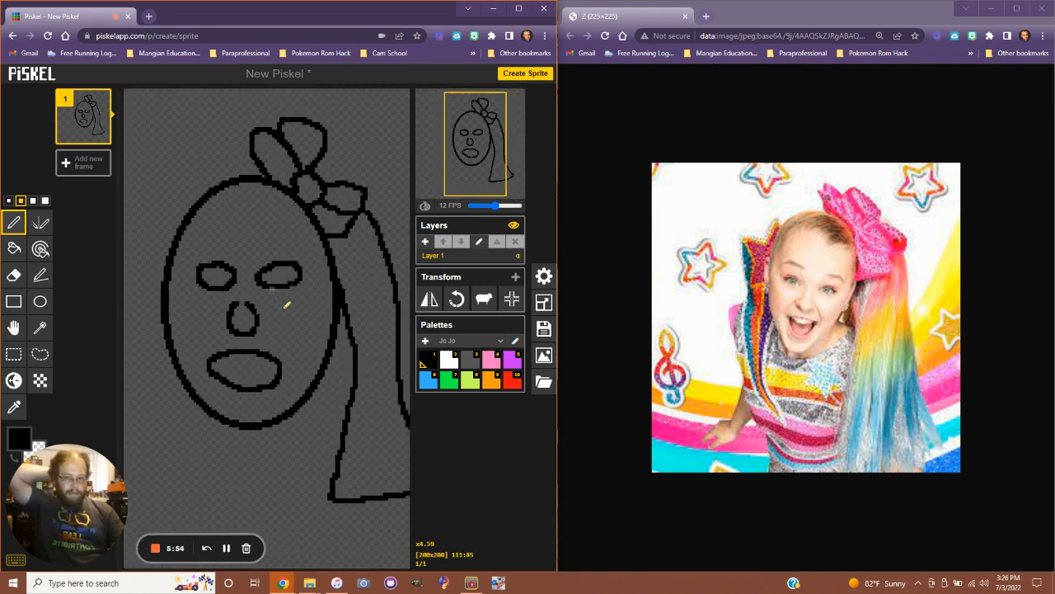
{"action": "scroll", "coordinate": [286, 305], "scroll_direction": "down", "scroll_amount": 2}
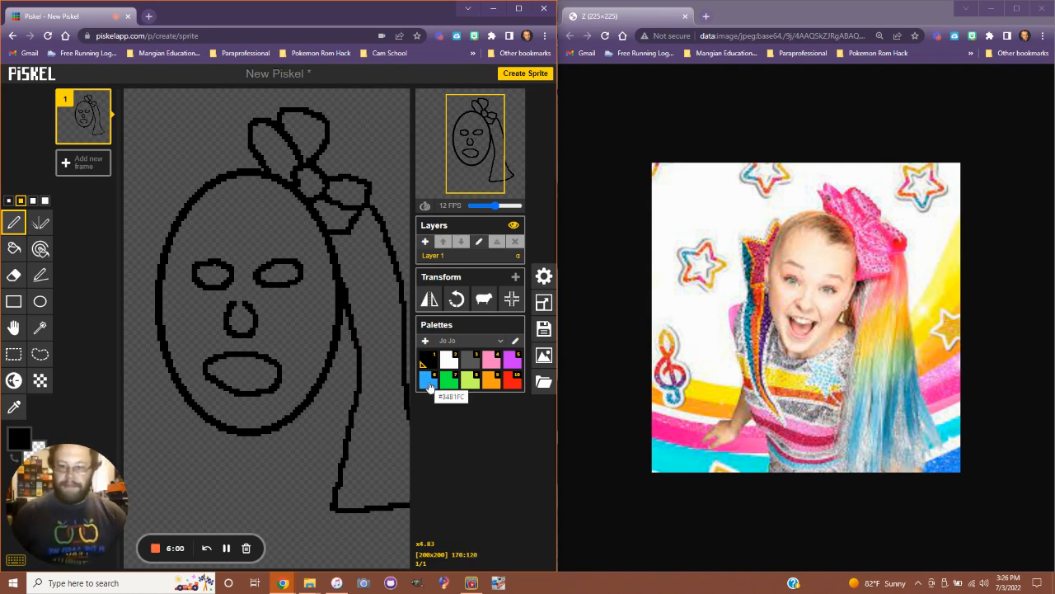
{"action": "left_click", "coordinate": [213, 274]}
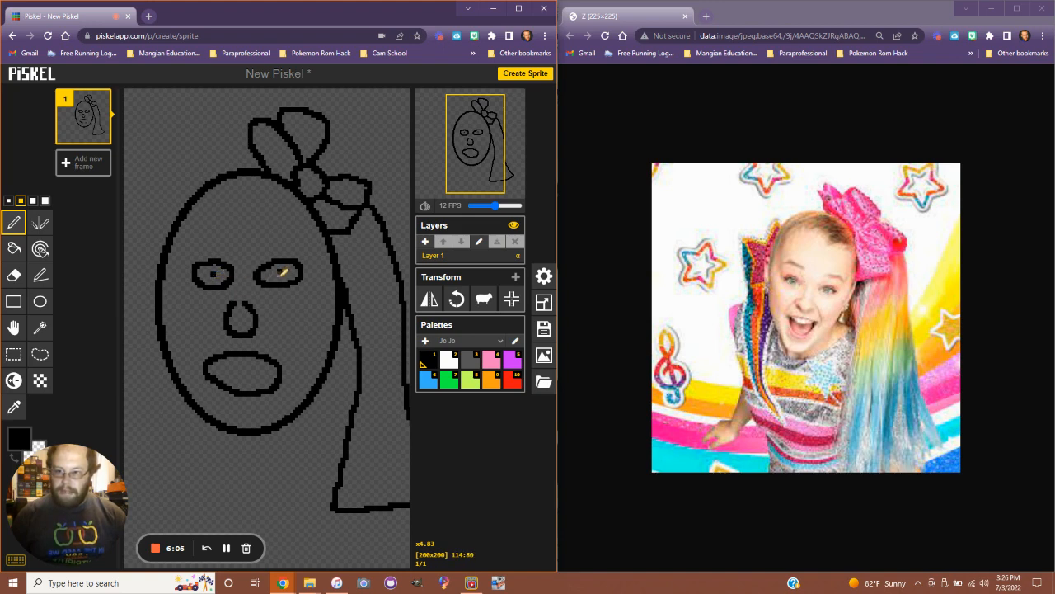
{"action": "left_click", "coordinate": [282, 273]}
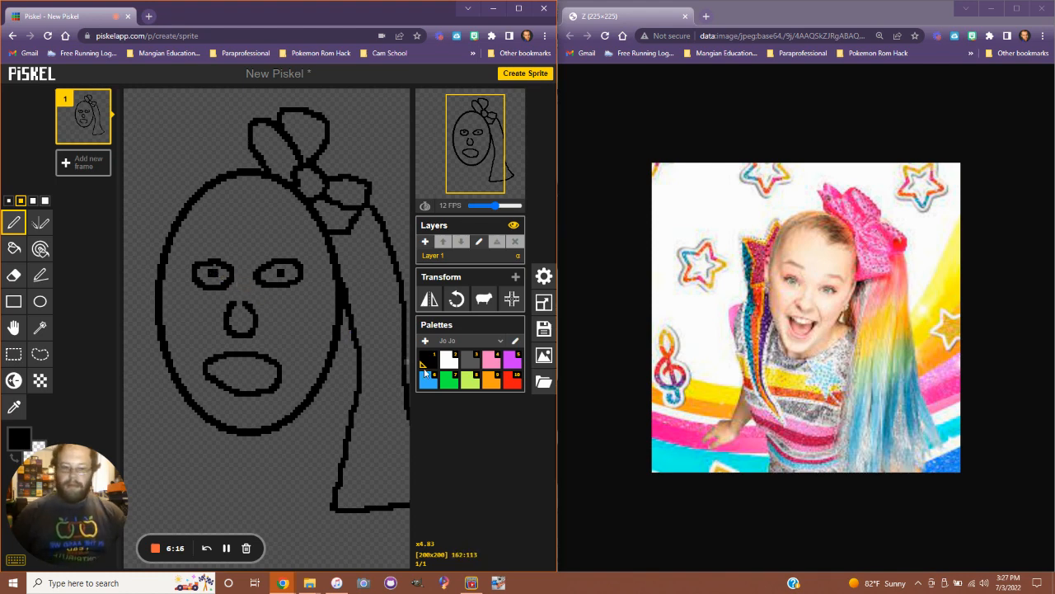
Fill both eyes around the pupils with the palette's blue using the paint bucket
{"action": "left_click", "coordinate": [432, 381]}
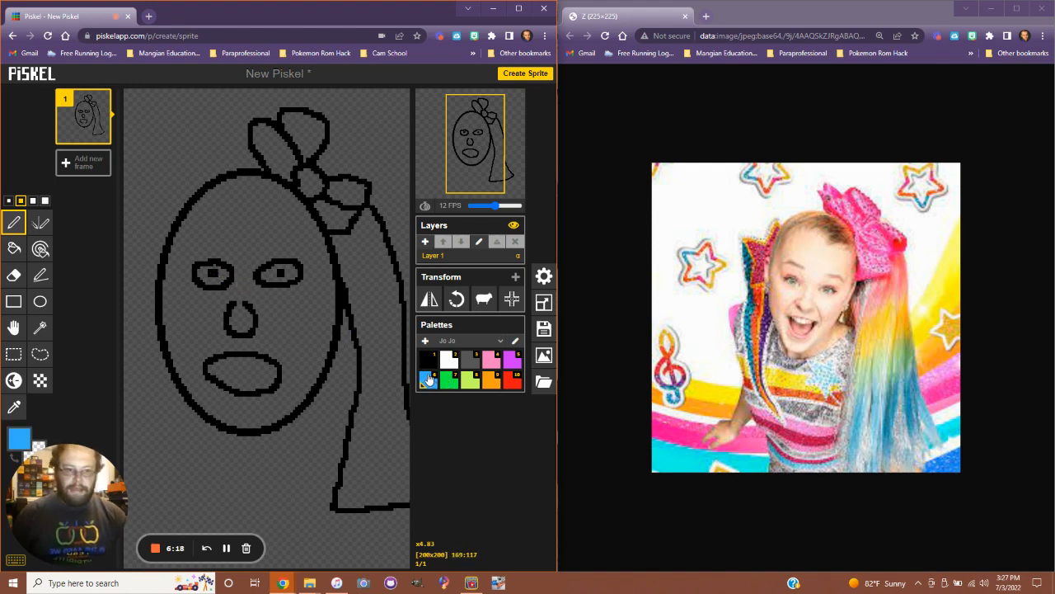
{"action": "left_click", "coordinate": [13, 248]}
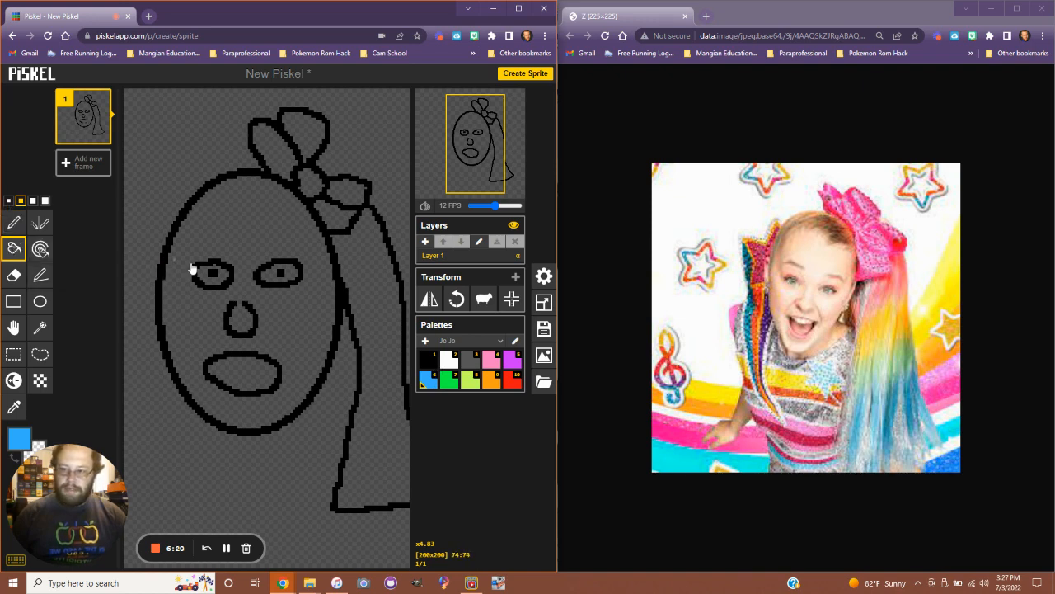
{"action": "left_click", "coordinate": [204, 276]}
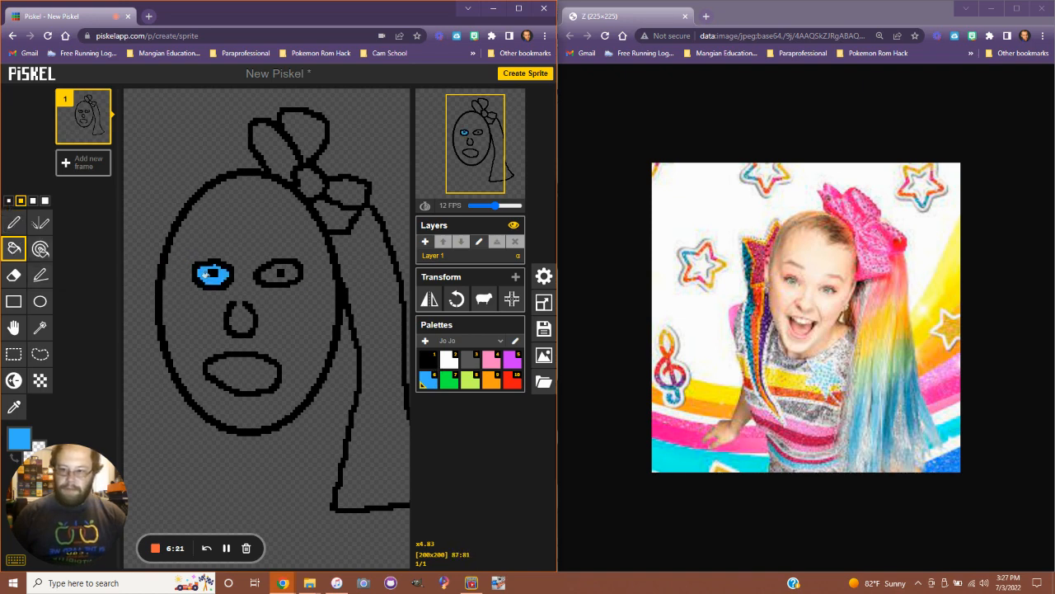
{"action": "left_click", "coordinate": [262, 270]}
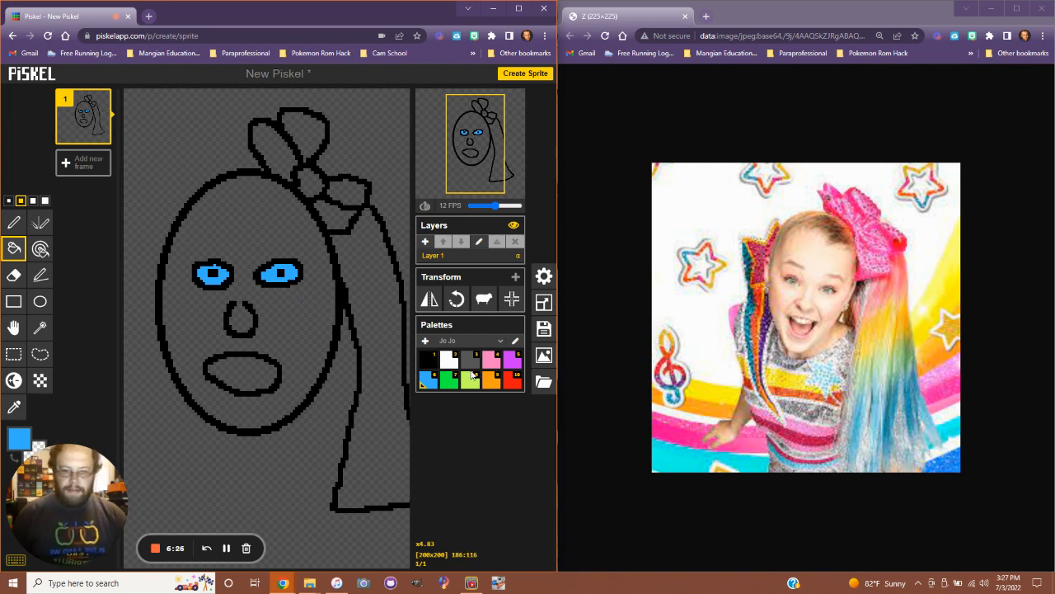
Add a pale yellow #F7FF9E swatch to the Jo Jo palette, save it, and fill the face with that colour
{"action": "left_click", "coordinate": [468, 381]}
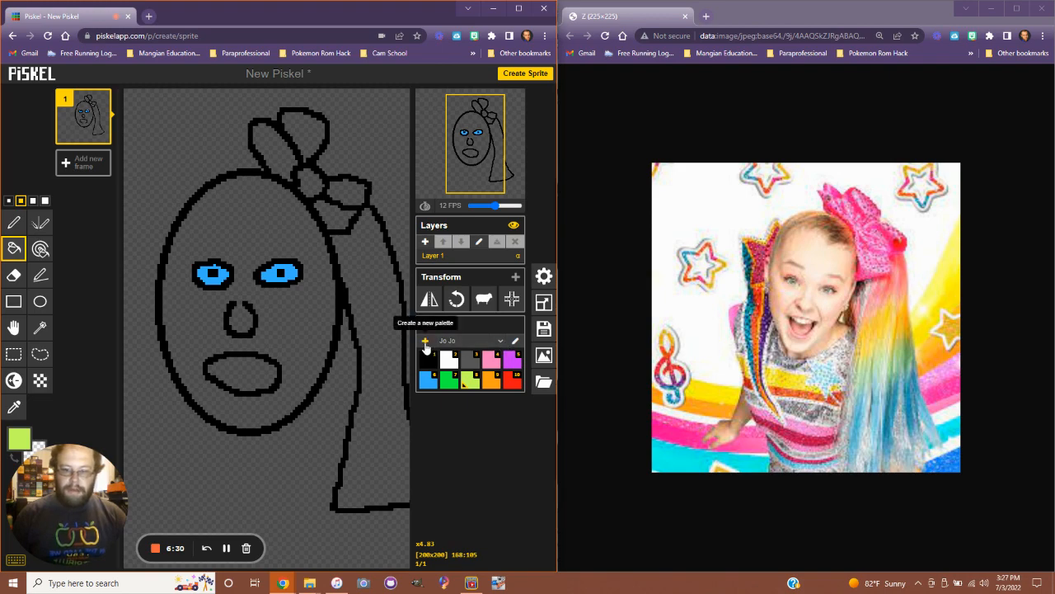
{"action": "left_click", "coordinate": [515, 341]}
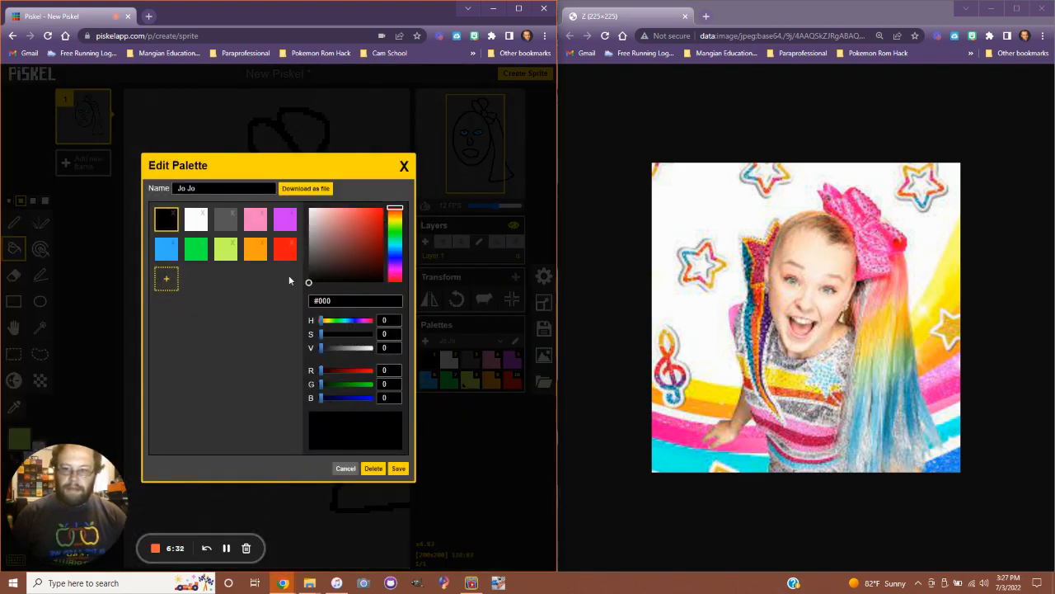
{"action": "left_click", "coordinate": [166, 281]}
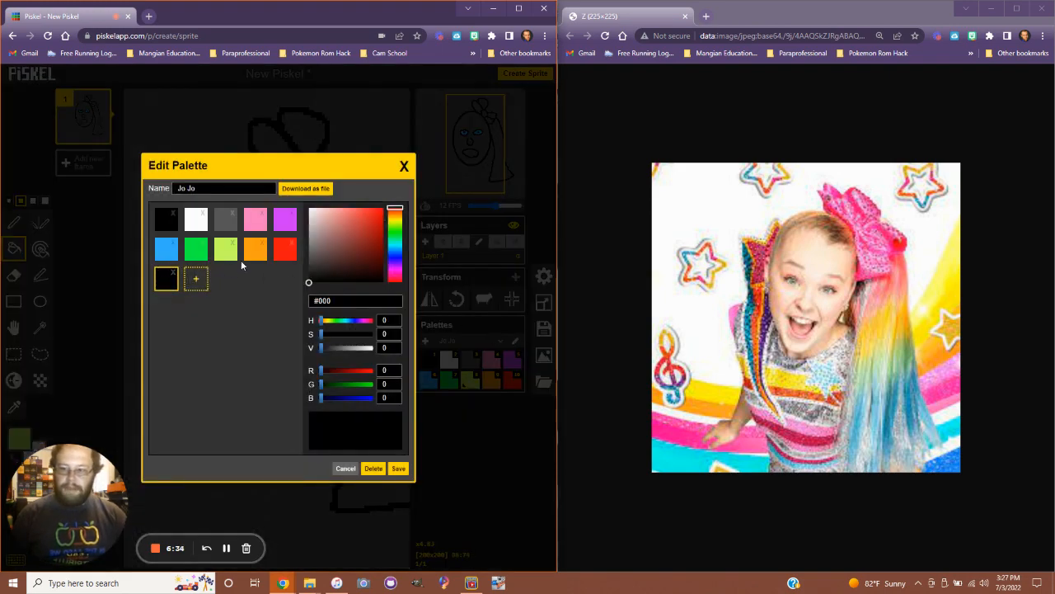
{"action": "left_click_drag", "start_coordinate": [394, 211], "coordinate": [395, 220]}
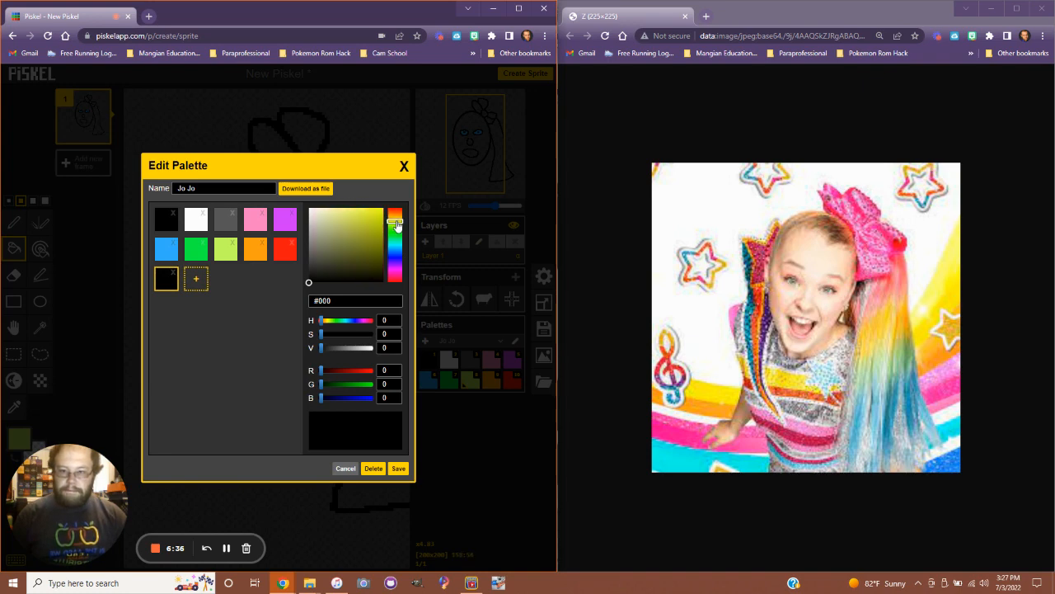
{"action": "left_click_drag", "start_coordinate": [308, 283], "coordinate": [337, 212]}
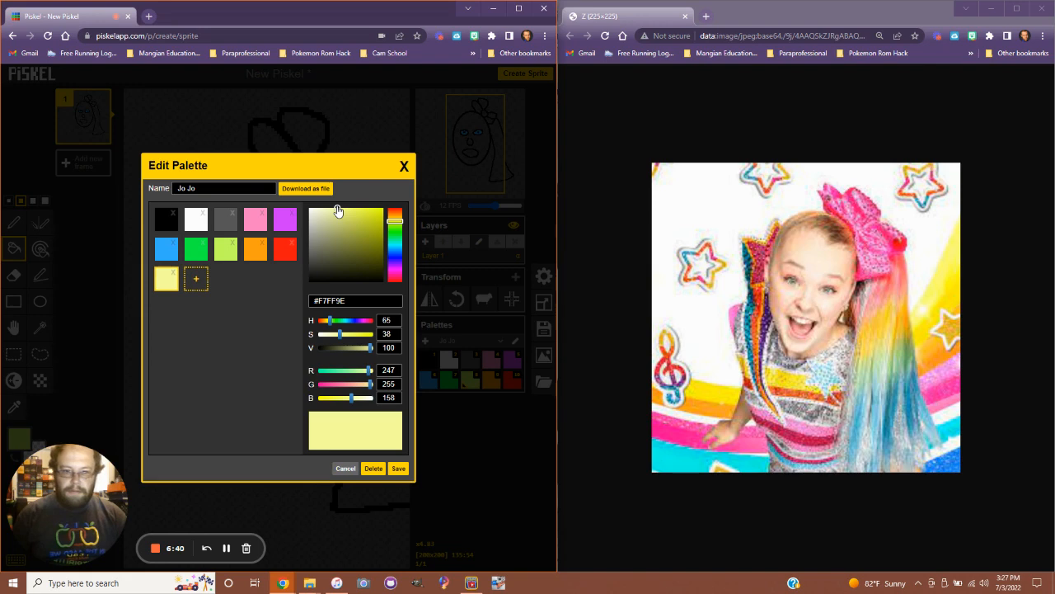
{"action": "left_click", "coordinate": [398, 467]}
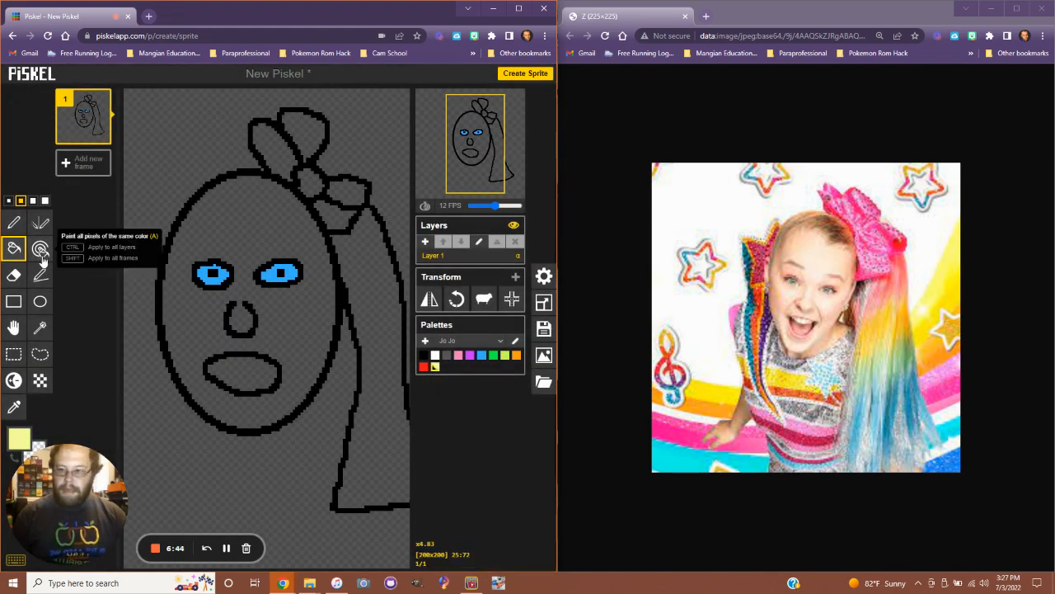
{"action": "left_click", "coordinate": [197, 311]}
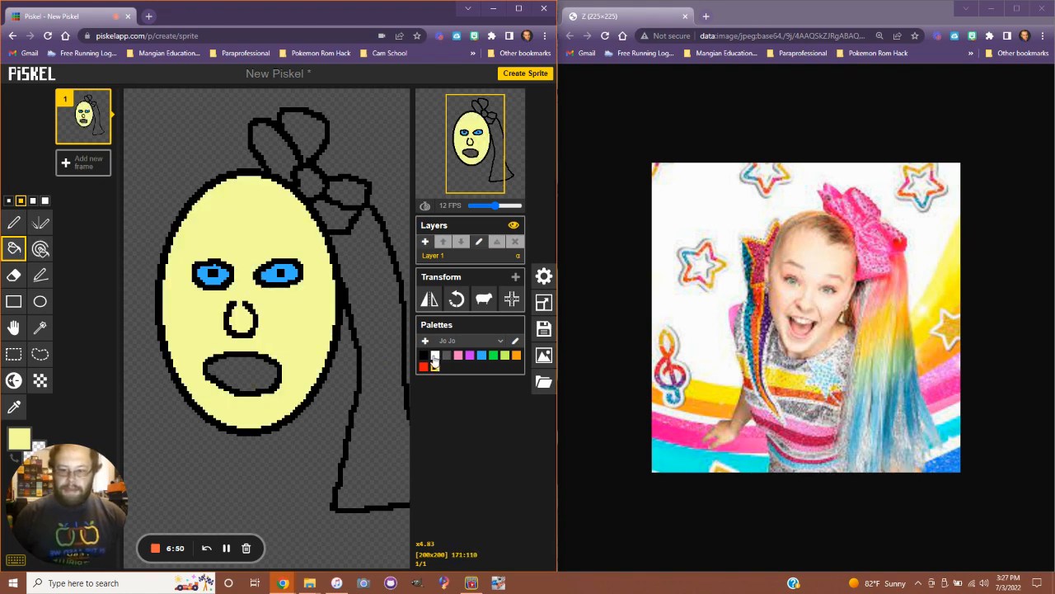
Draw a row of black teeth outlines across the upper part of the mouth with the smallest pen size, and switch to the eraser
{"action": "left_click", "coordinate": [435, 356]}
{"action": "left_click", "coordinate": [424, 356]}
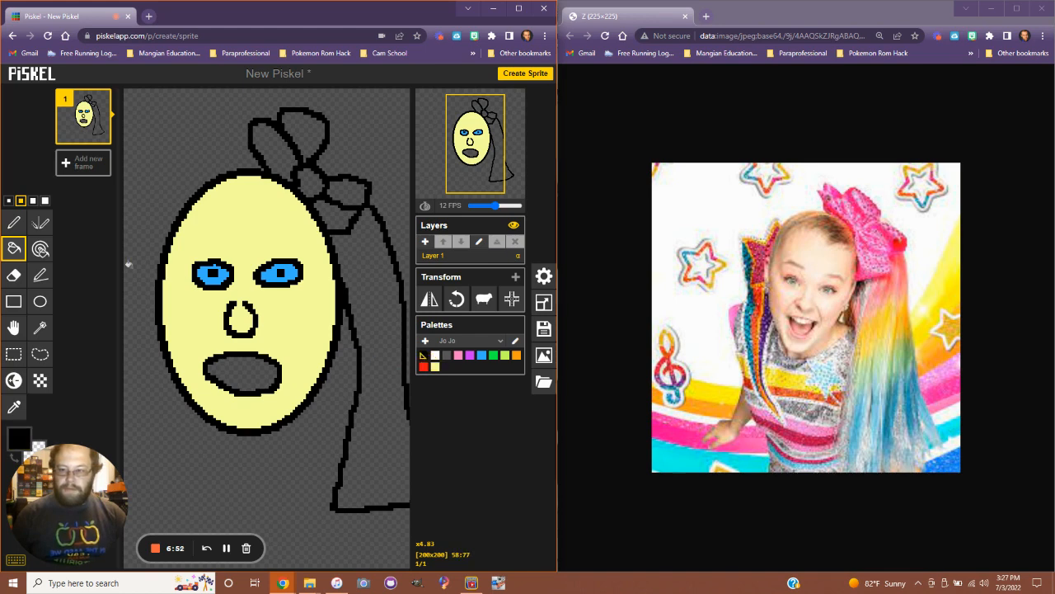
{"action": "left_click", "coordinate": [14, 223]}
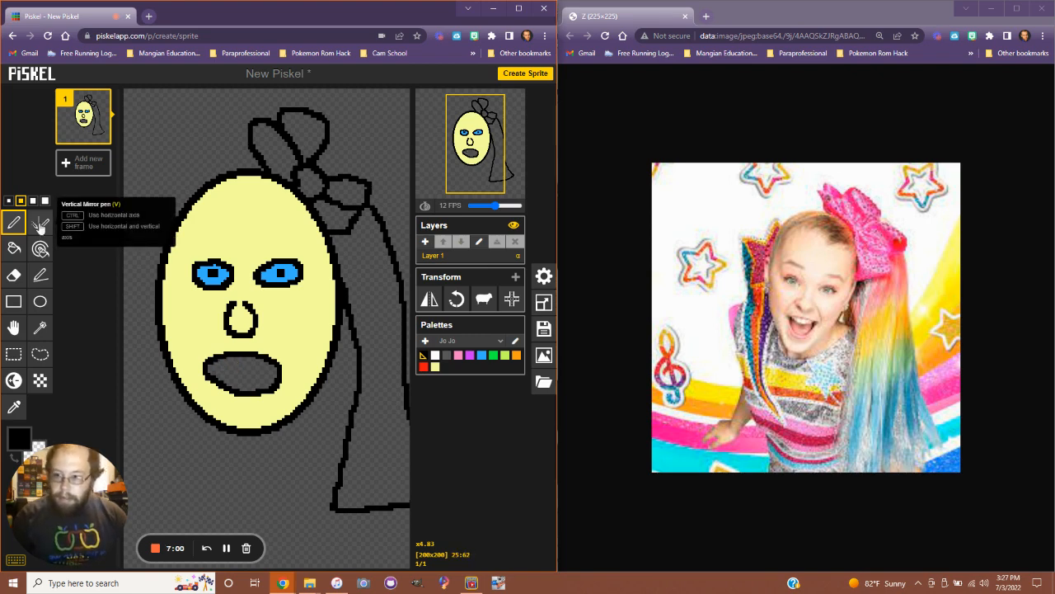
{"action": "left_click", "coordinate": [9, 200]}
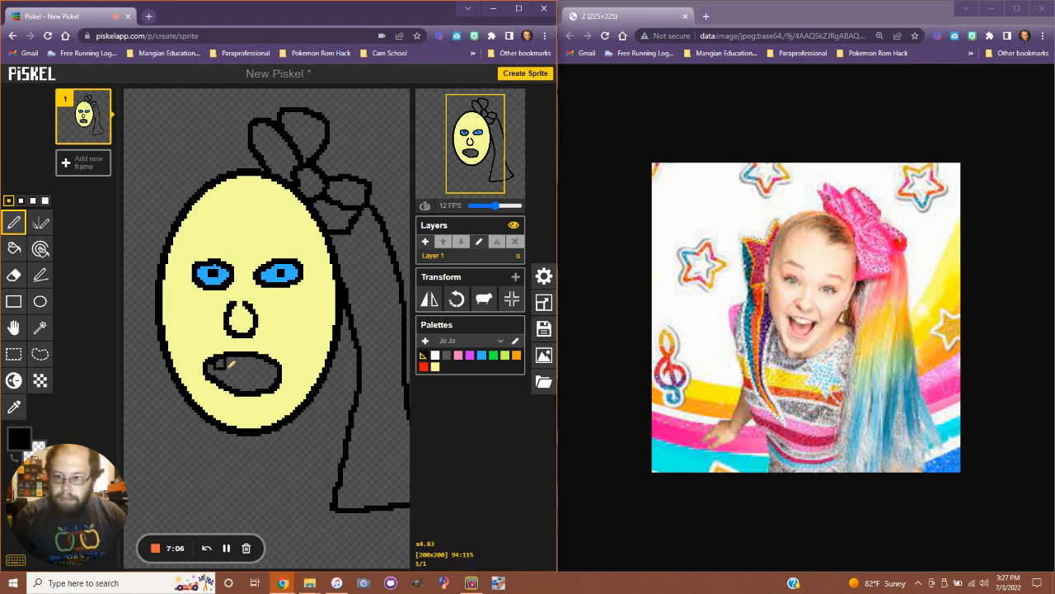
{"action": "left_click_drag", "start_coordinate": [232, 367], "coordinate": [239, 360]}
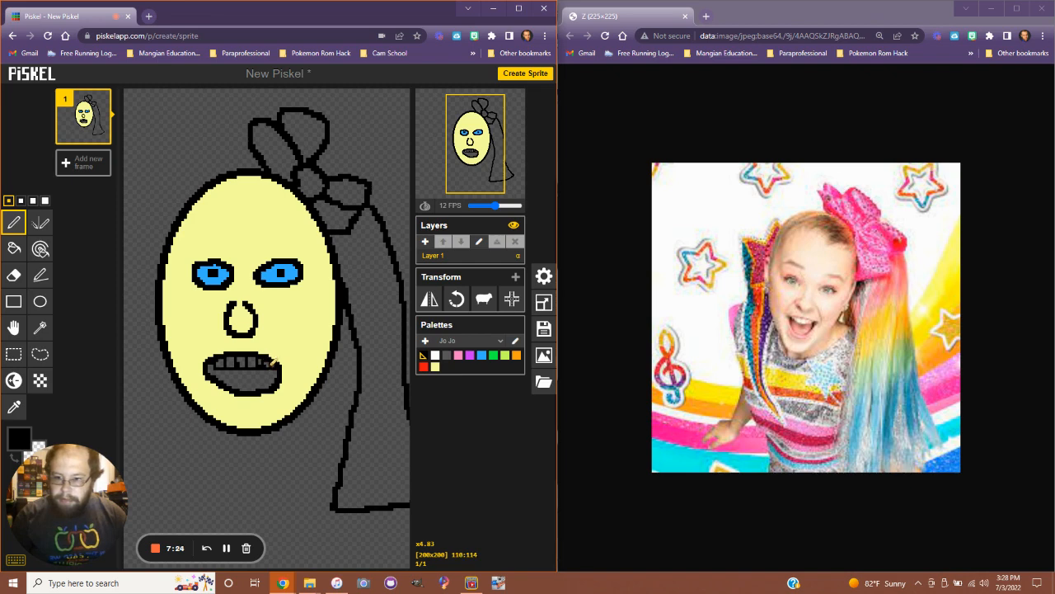
{"action": "left_click", "coordinate": [14, 274]}
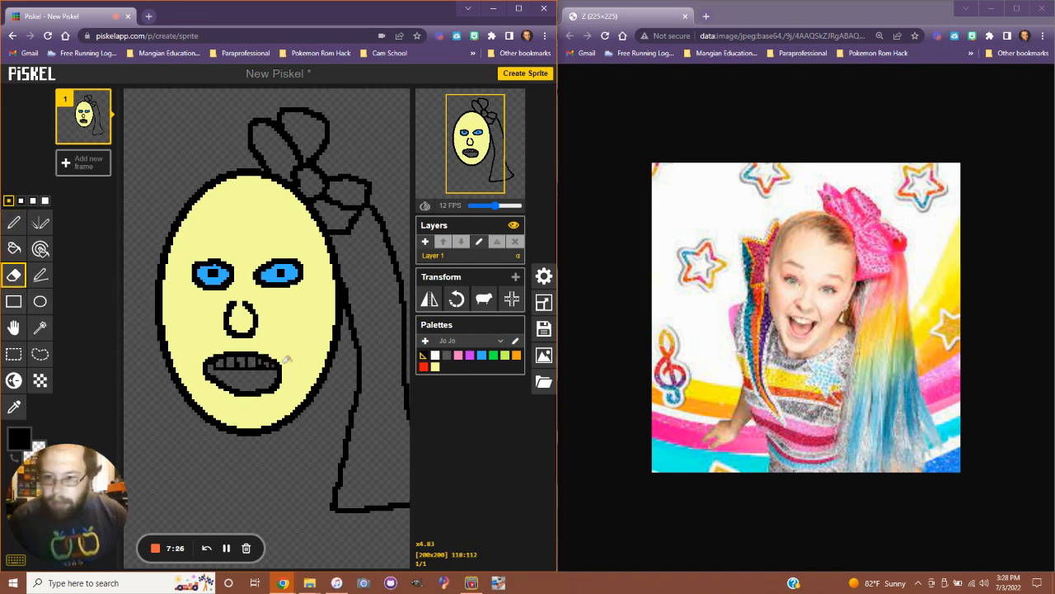